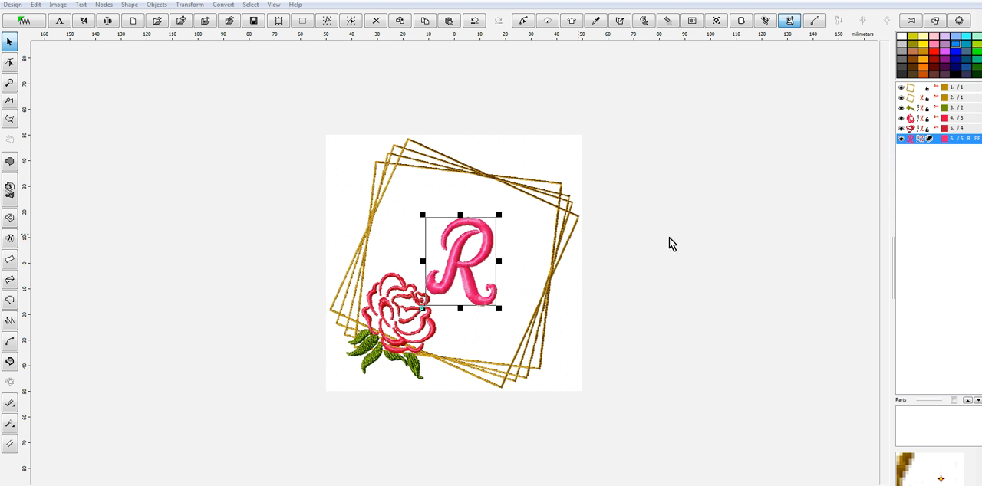
# Open the letter R in the frame for text editing and replace it with the letter S
pyautogui.click(109, 22)
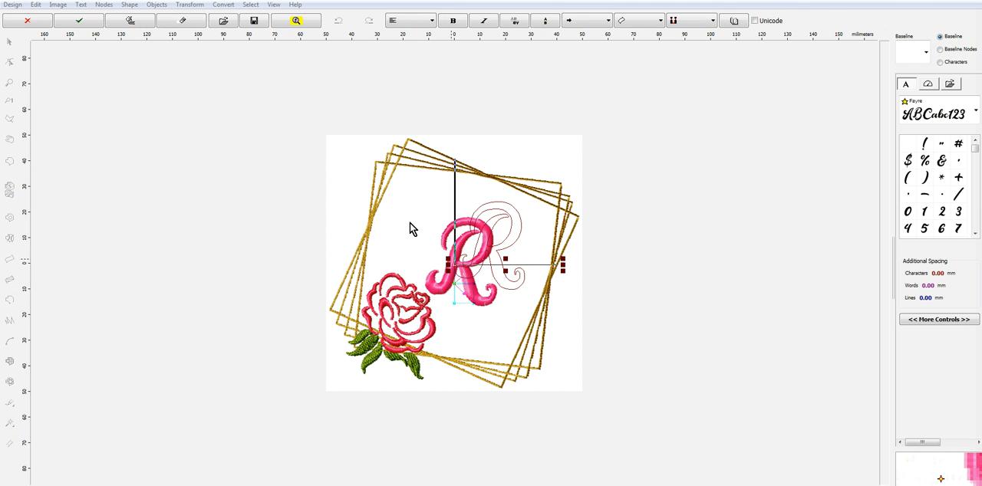
pyautogui.click(526, 255)
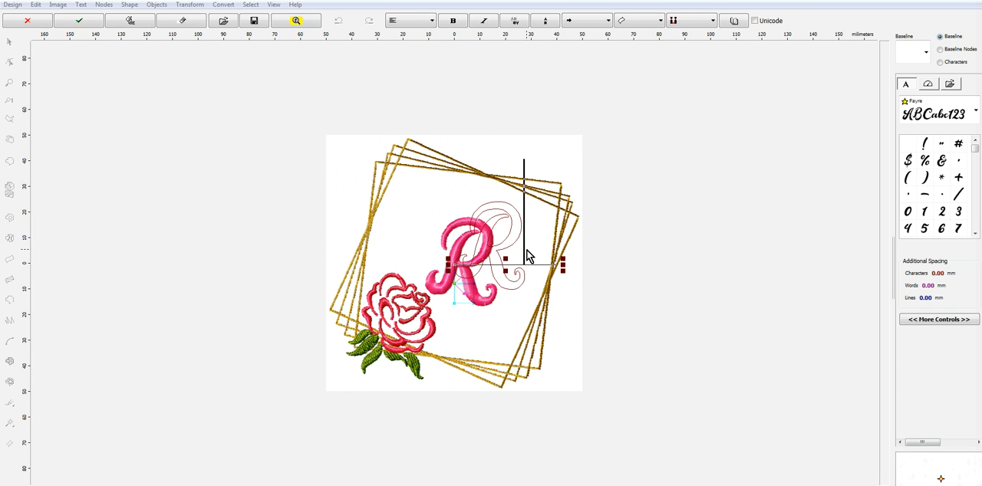
pyautogui.press('BackSpace')
pyautogui.write('S')
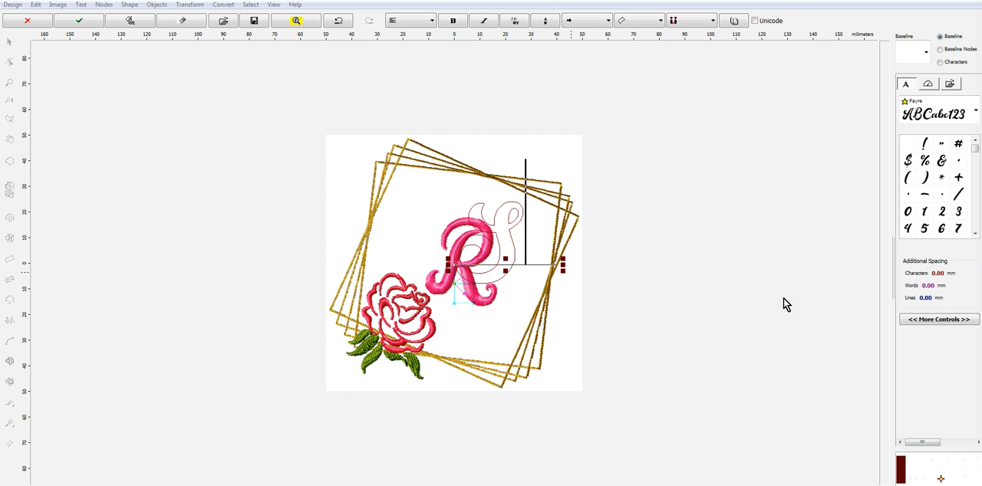
# Set the letter S's lettering height to 34.3 mm, keeping the aspect ratio
pyautogui.click(952, 325)
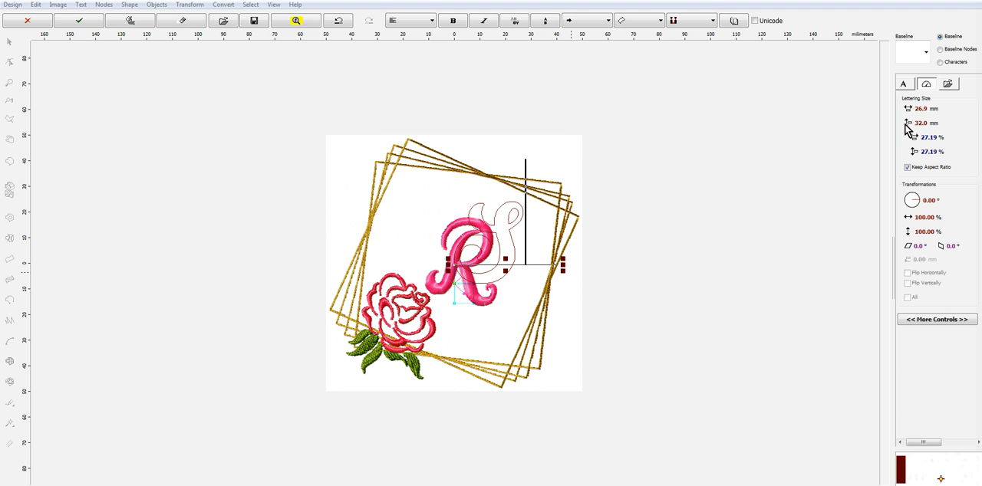
pyautogui.click(906, 125)
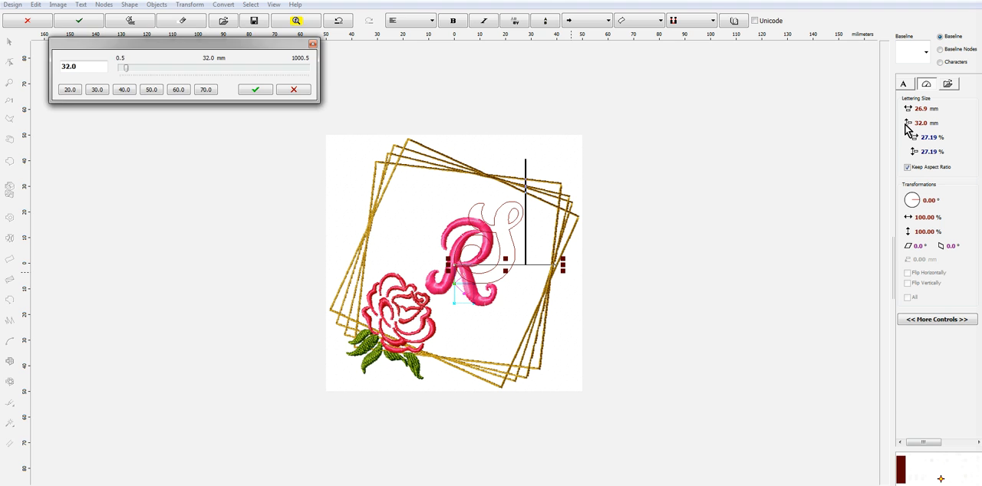
pyautogui.doubleClick(75, 67)
pyautogui.write('34.3')
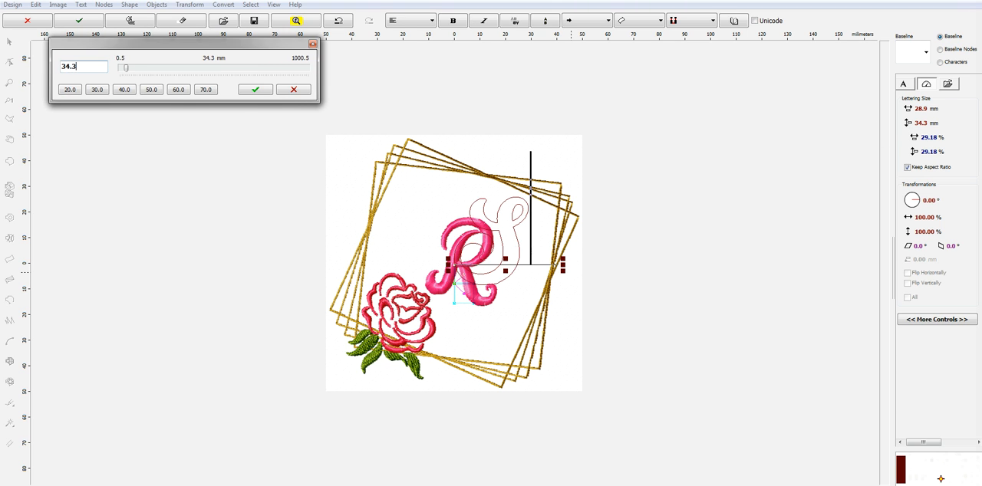
pyautogui.click(256, 89)
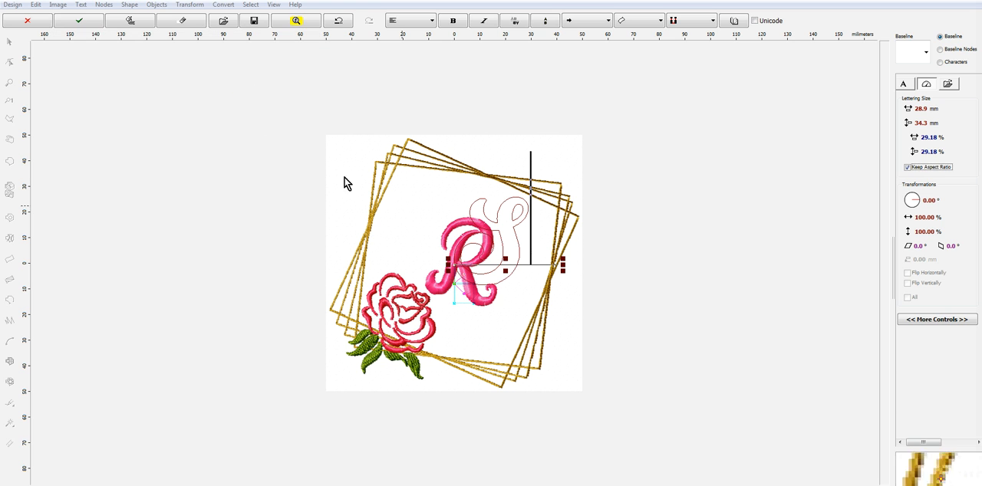
# Finish the S lettering object and move its outline down and left toward the middle of the frame
pyautogui.rightClick(516, 242)
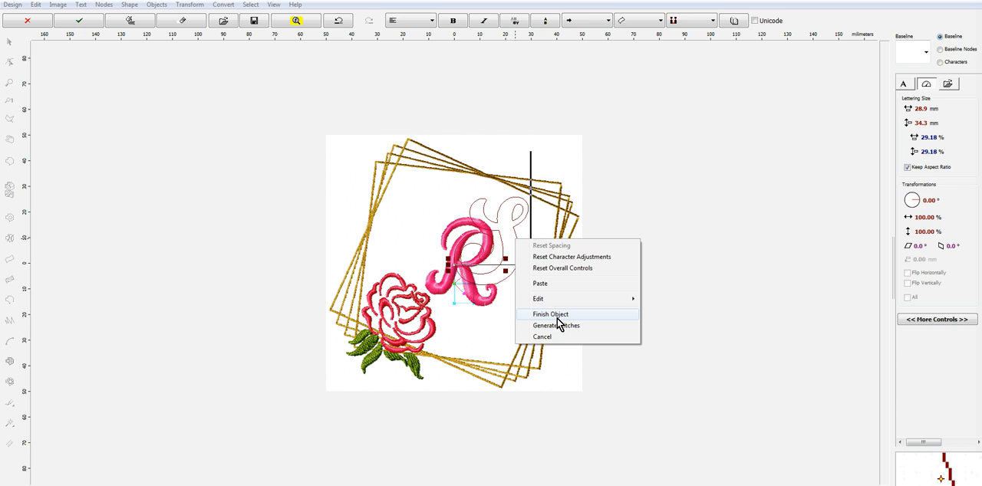
pyautogui.click(555, 314)
pyautogui.moveTo(504, 273); pyautogui.dragTo(485, 285)
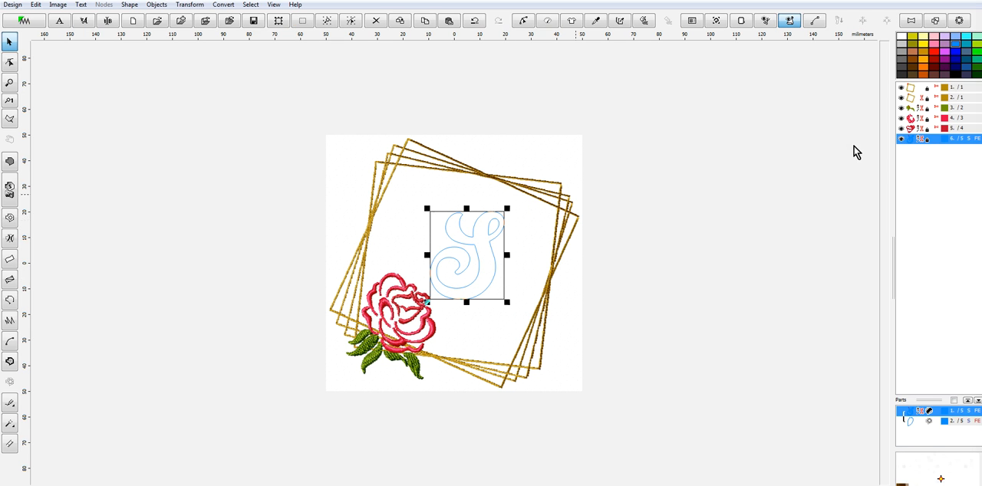
# Recolor the letter S with Cherry Blossom, number 2010, from the Marathon Polyester thread catalog
pyautogui.rightClick(909, 139)
pyautogui.moveTo(924, 202)
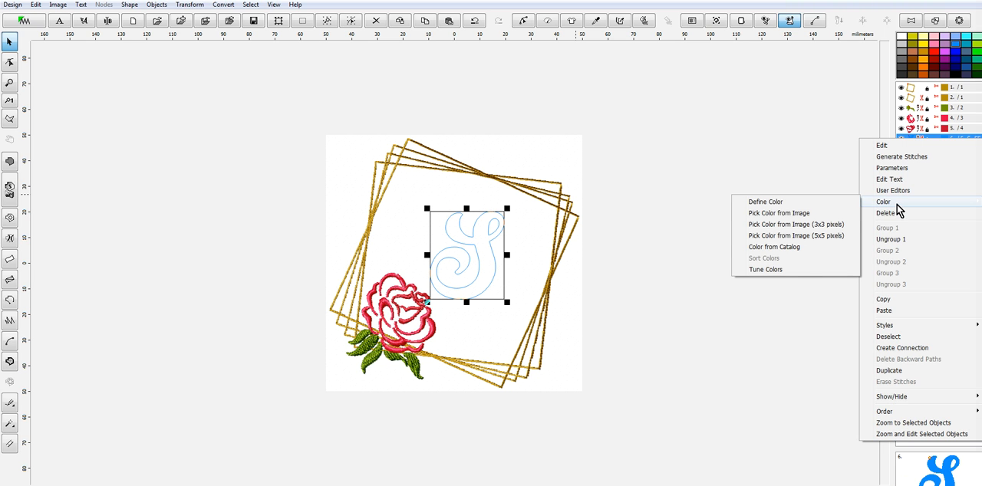
pyautogui.click(800, 247)
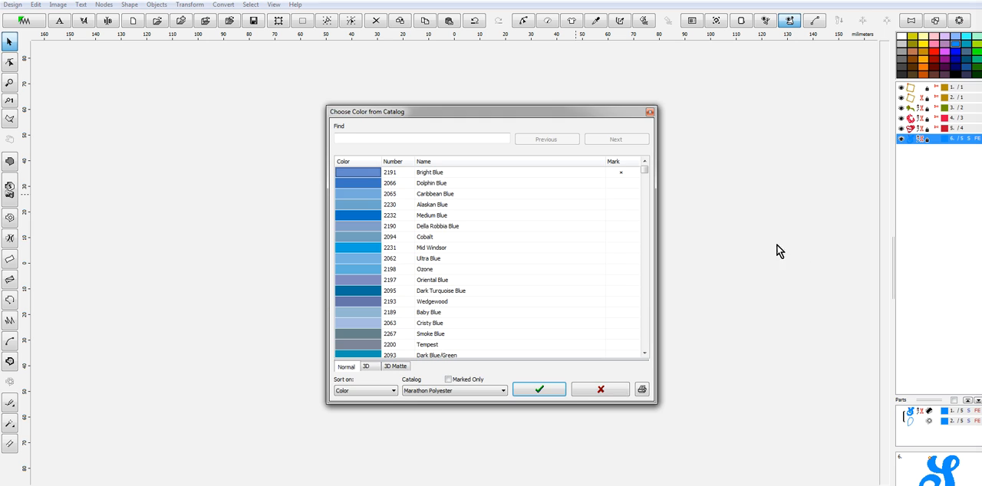
pyautogui.click(452, 137)
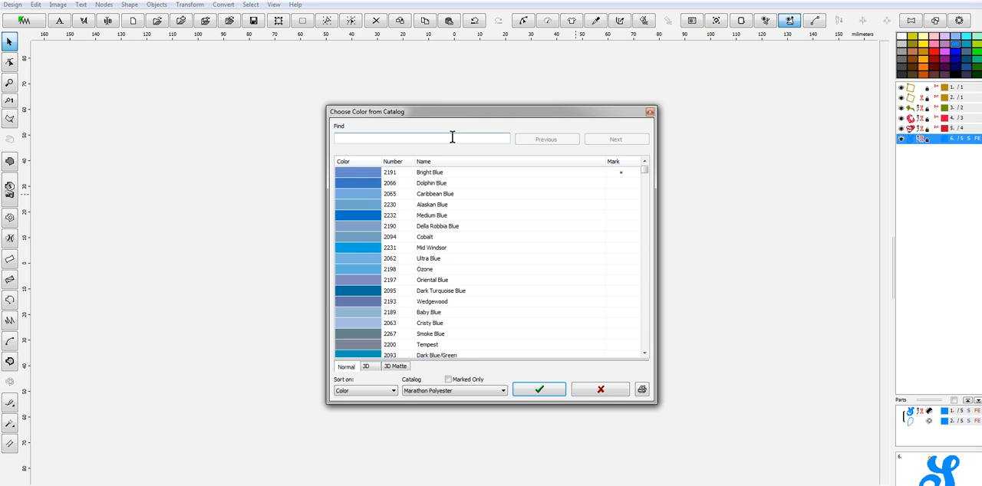
pyautogui.write('2010')
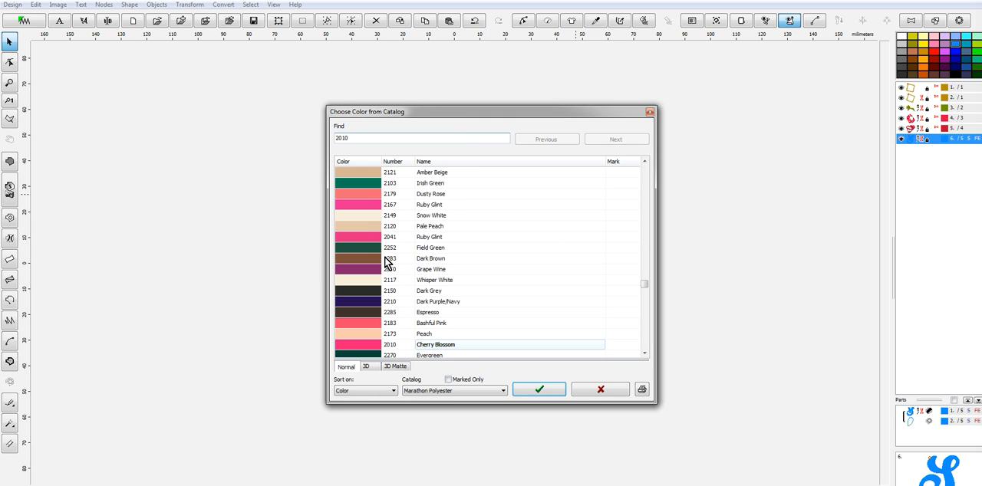
pyautogui.click(363, 345)
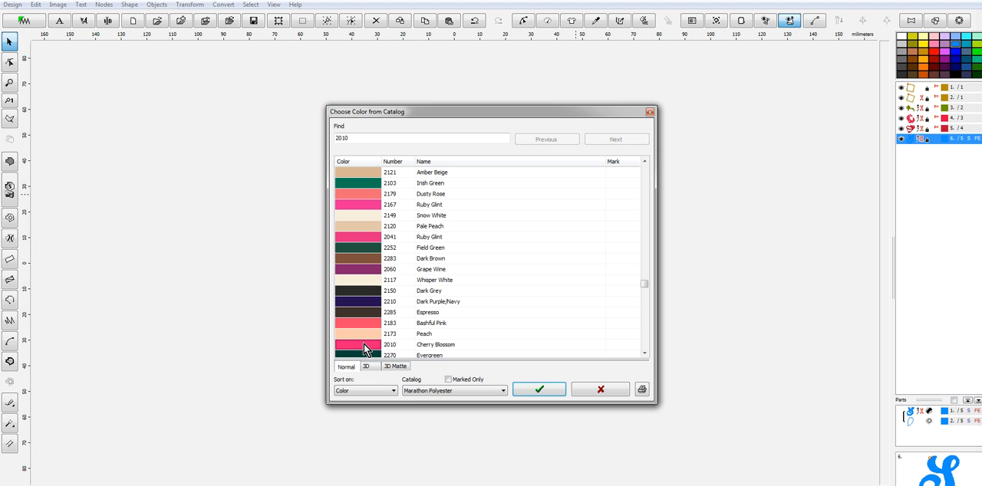
pyautogui.click(539, 390)
# Generate stitches for the letter S and shift it slightly left within the frame
pyautogui.rightClick(471, 258)
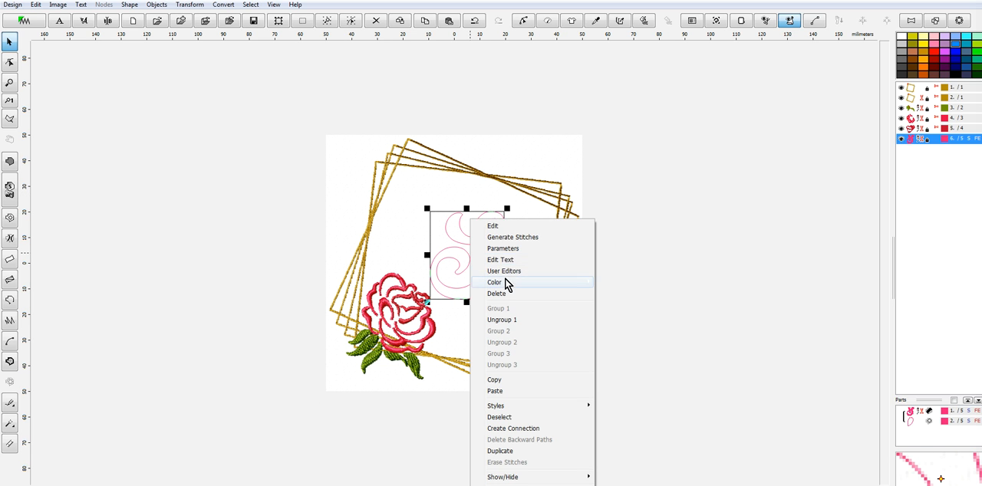
pyautogui.click(519, 238)
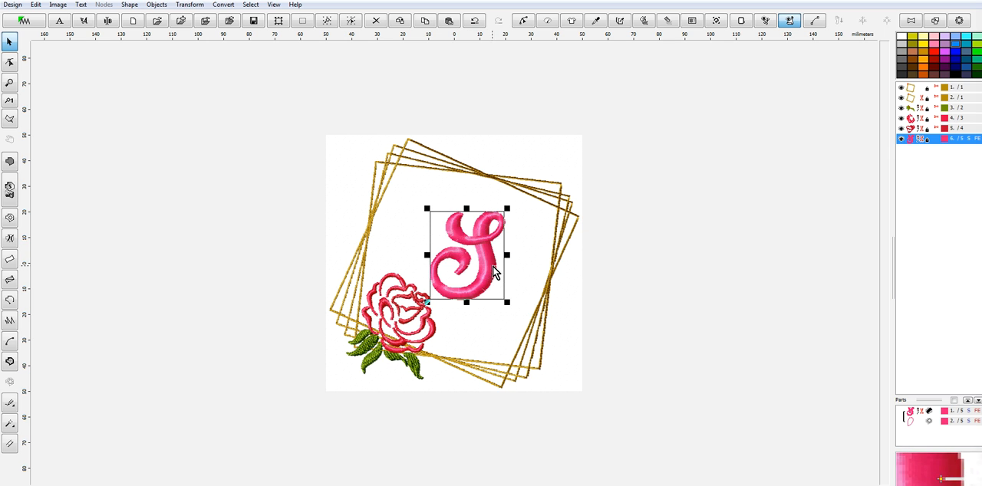
pyautogui.moveTo(493, 267)
pyautogui.mouseDown()
pyautogui.moveTo(491, 282)
pyautogui.moveTo(485, 266)
pyautogui.mouseUp()
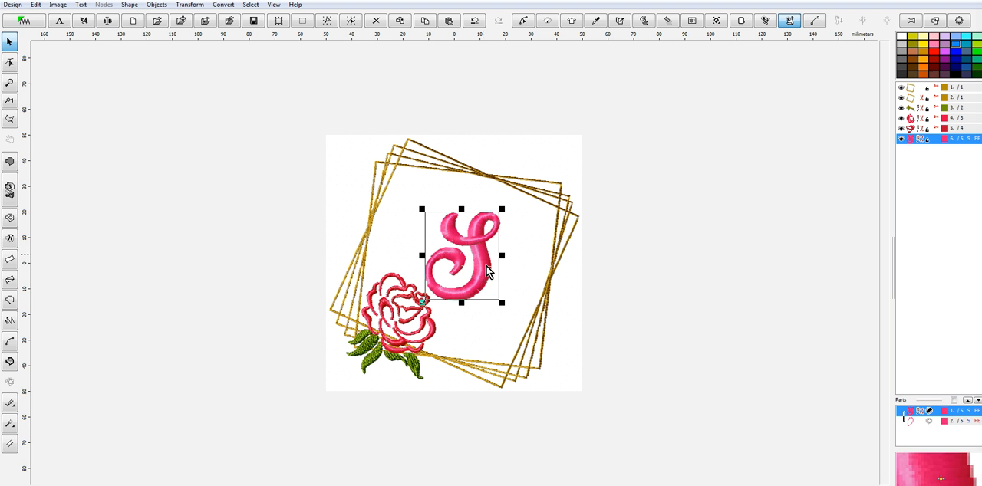
# Save the design as S in Embird Outline Format in the FloralFont folder
pyautogui.click(13, 4)
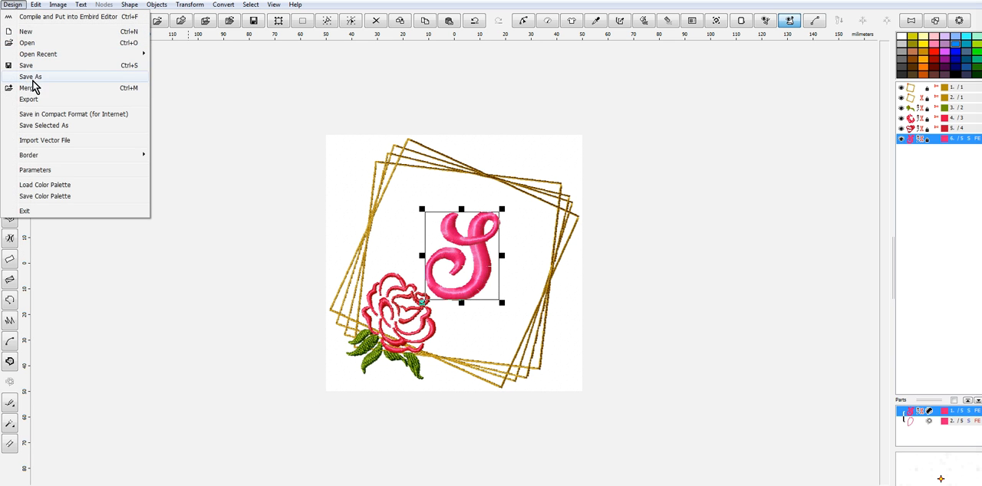
pyautogui.click(37, 78)
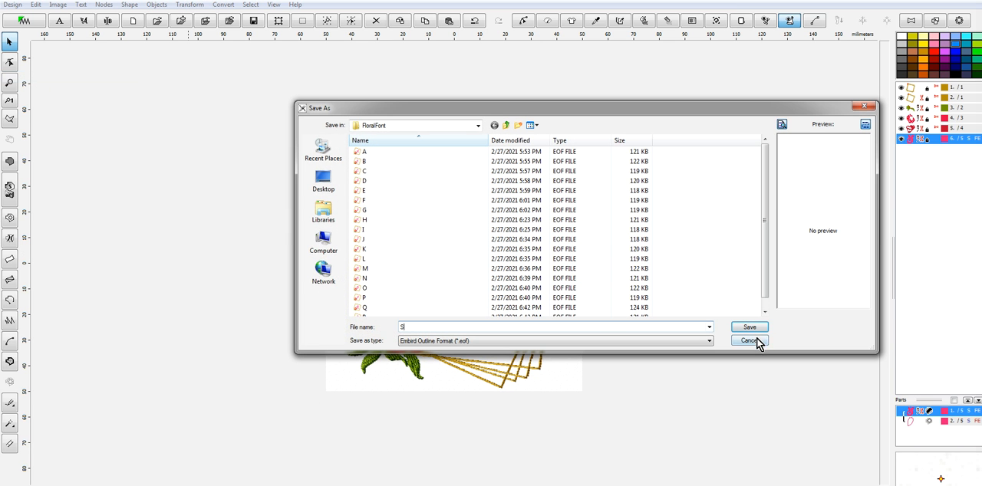
pyautogui.click(756, 327)
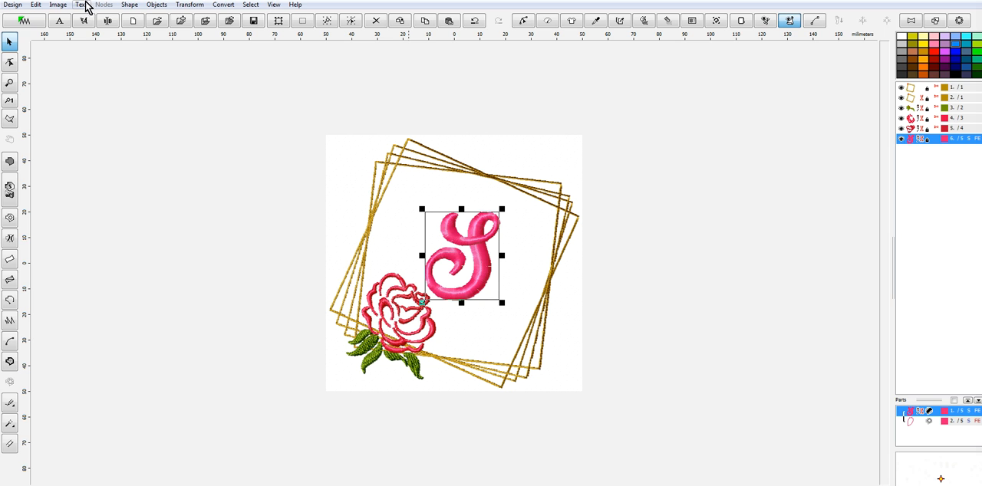
# Open the letter S for text editing and replace it with the letter T
pyautogui.click(107, 20)
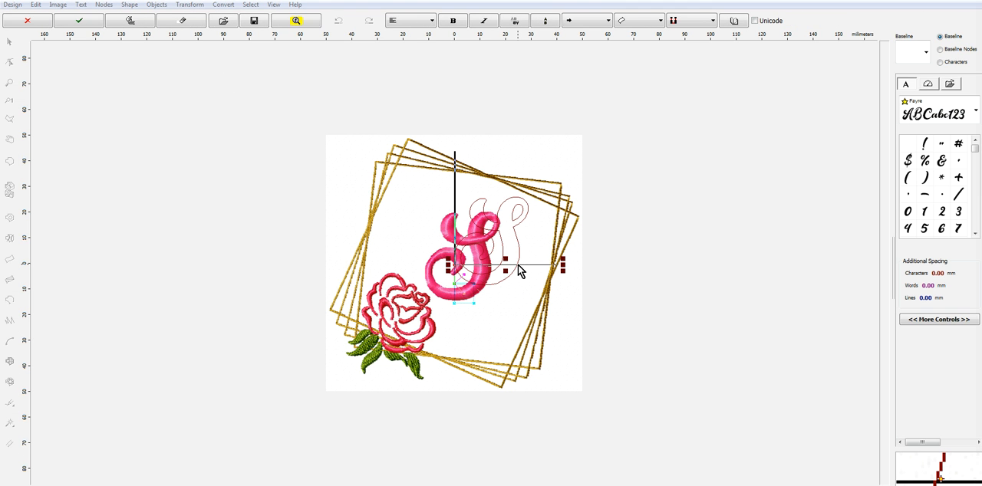
pyautogui.click(516, 266)
pyautogui.press('BackSpace')
pyautogui.write('T')
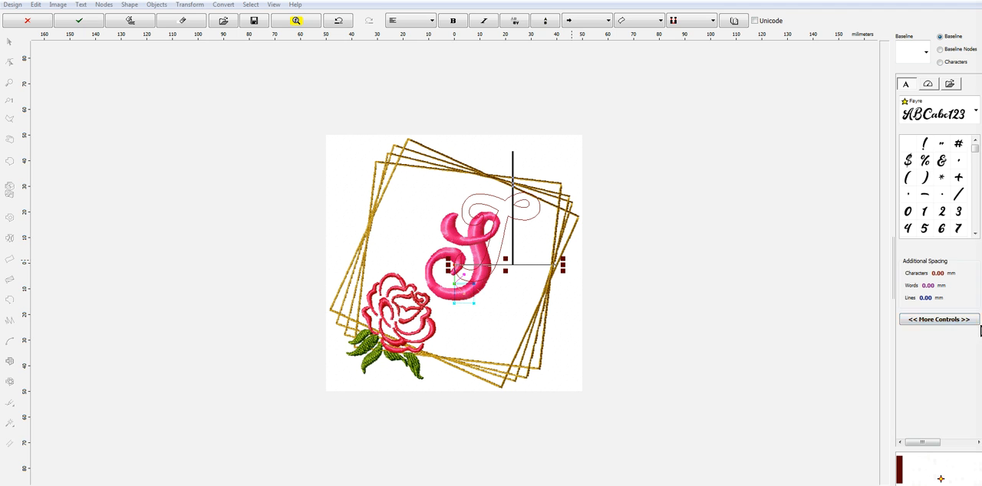
# Set the letter T's lettering height to 34.3 mm, keeping the aspect ratio
pyautogui.click(966, 321)
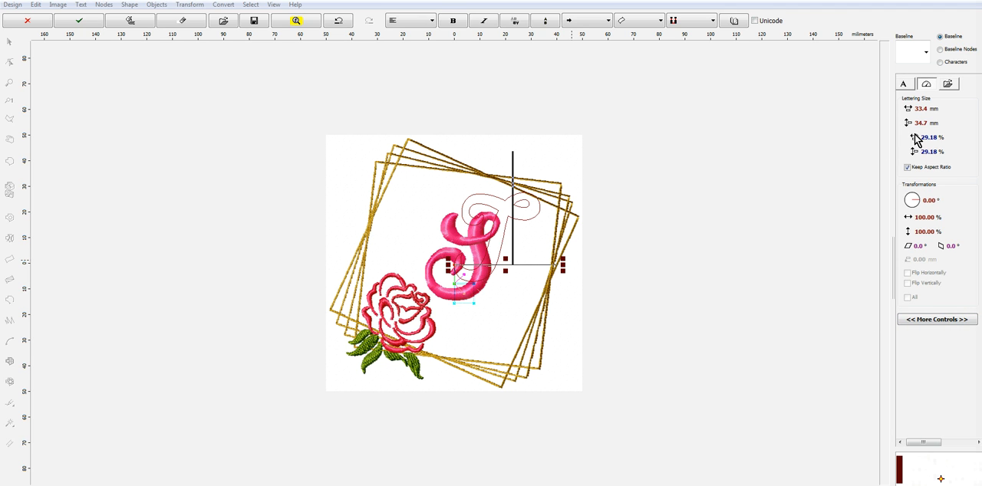
pyautogui.click(908, 126)
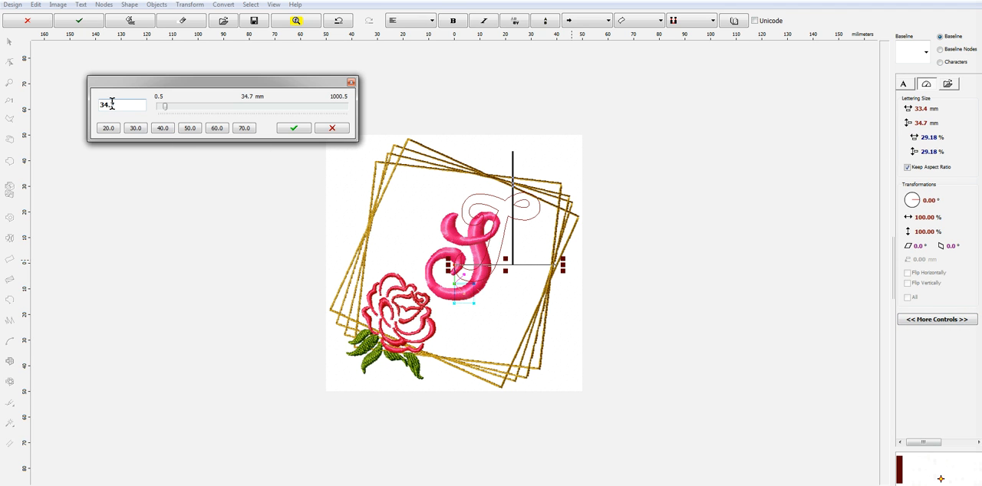
pyautogui.write('3')
pyautogui.click(293, 129)
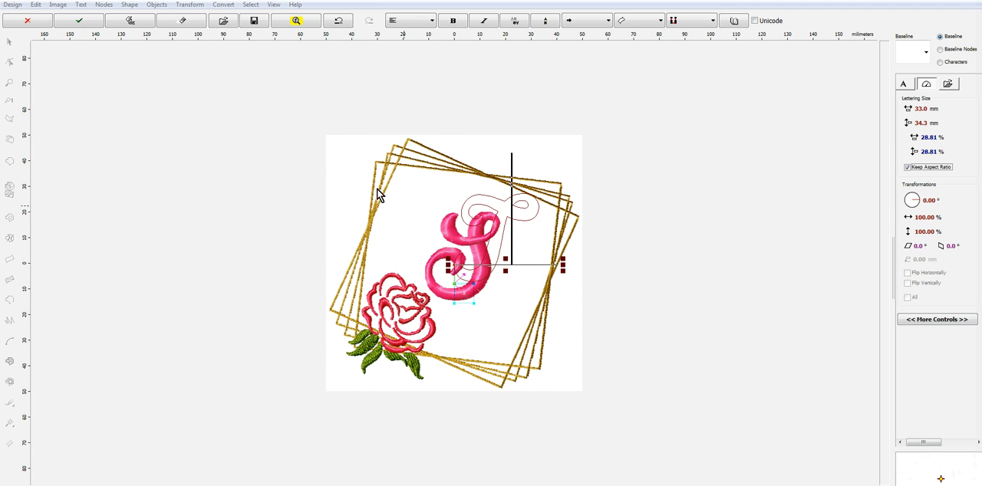
# Finish the T lettering object and move its outline down and left toward the middle of the frame
pyautogui.rightClick(486, 241)
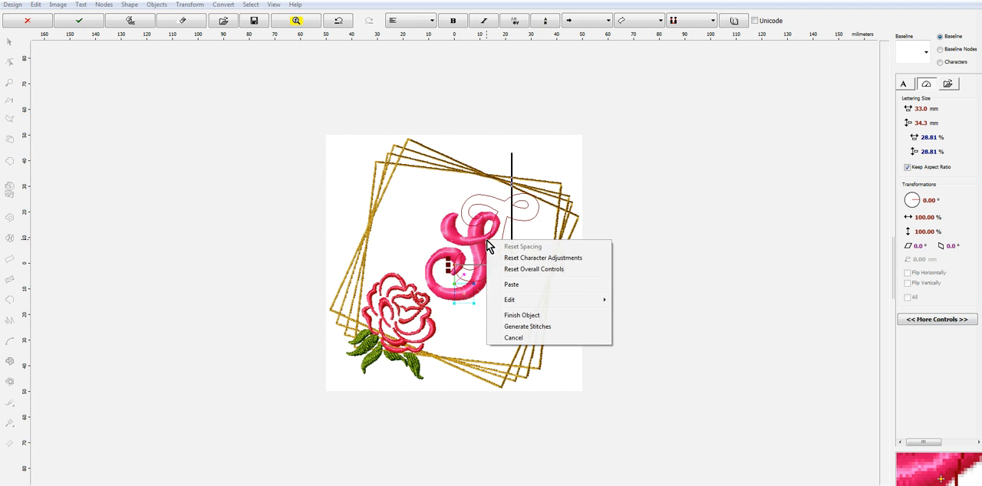
pyautogui.click(523, 315)
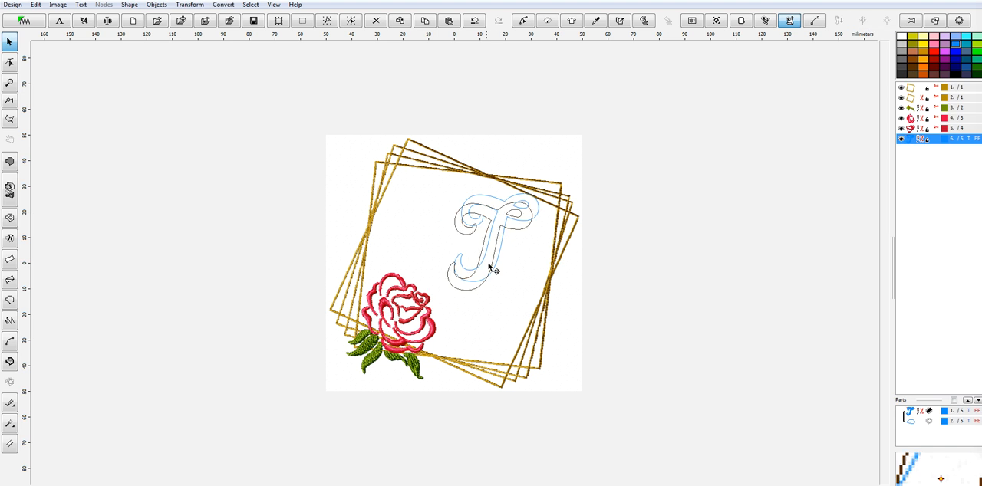
# Recolor the letter T with Cherry Blossom, number 2010, from the Marathon Polyester catalog and generate its stitches
pyautogui.rightClick(471, 278)
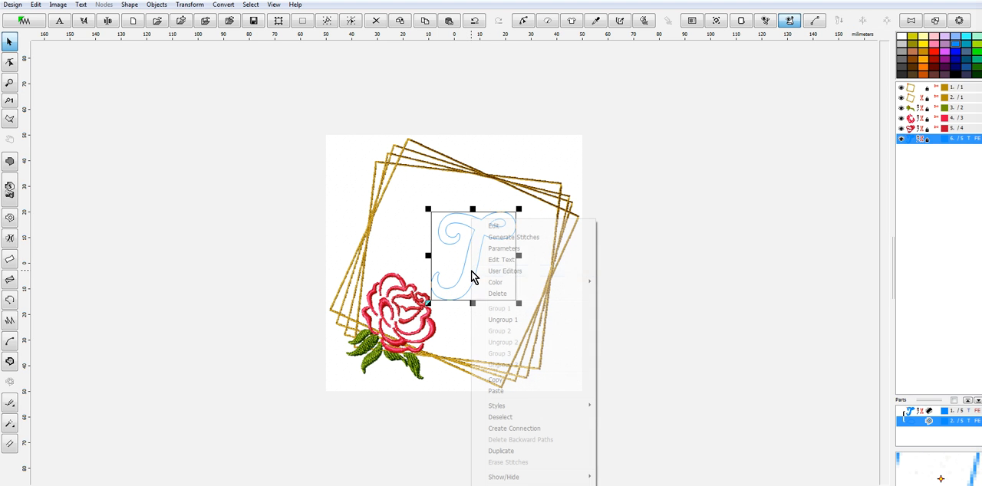
pyautogui.moveTo(514, 283)
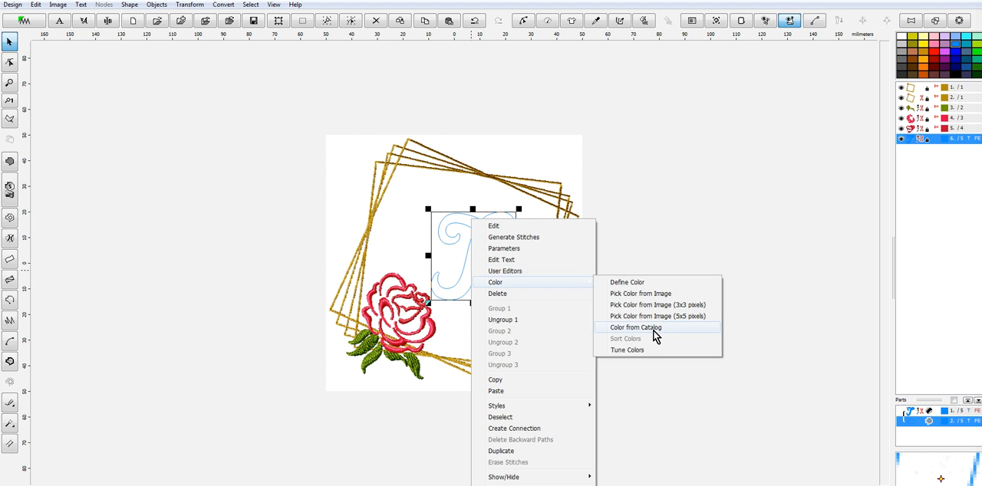
pyautogui.click(652, 329)
pyautogui.click(367, 140)
pyautogui.write('2010')
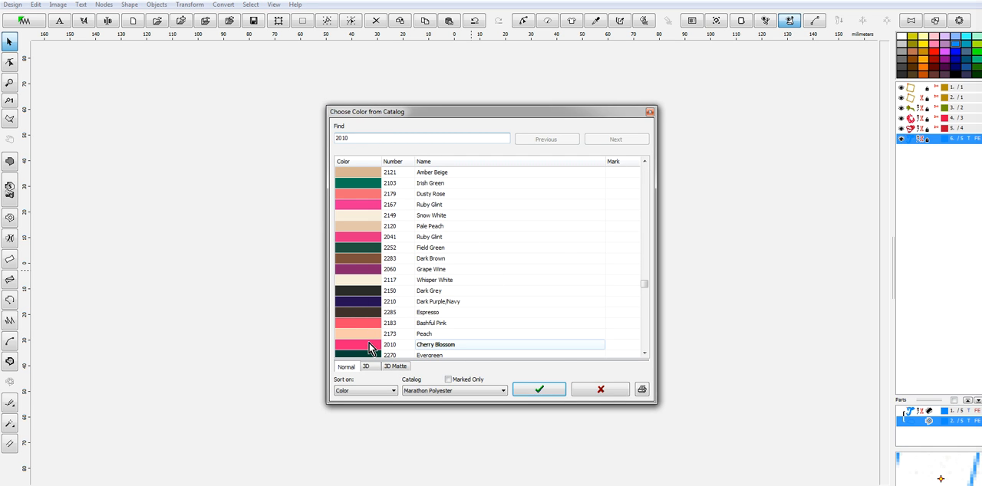
pyautogui.click(546, 390)
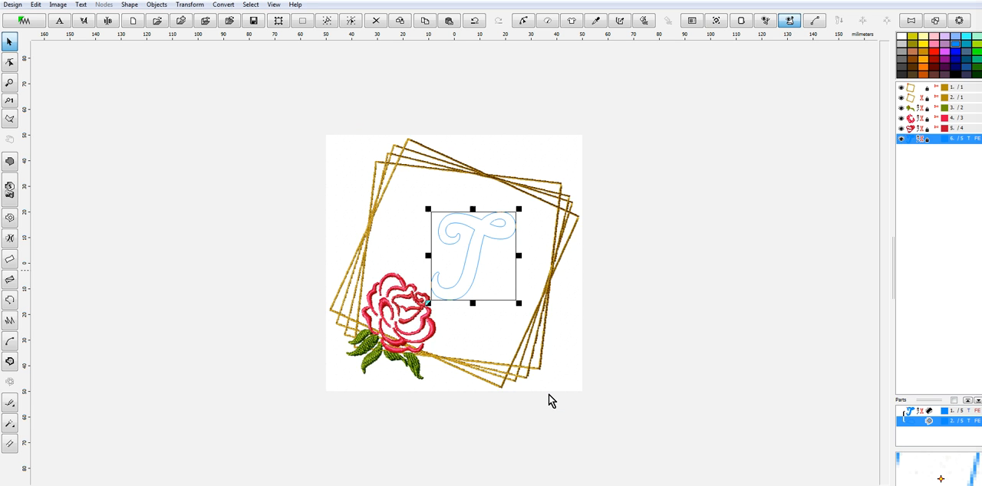
pyautogui.rightClick(471, 274)
pyautogui.click(517, 237)
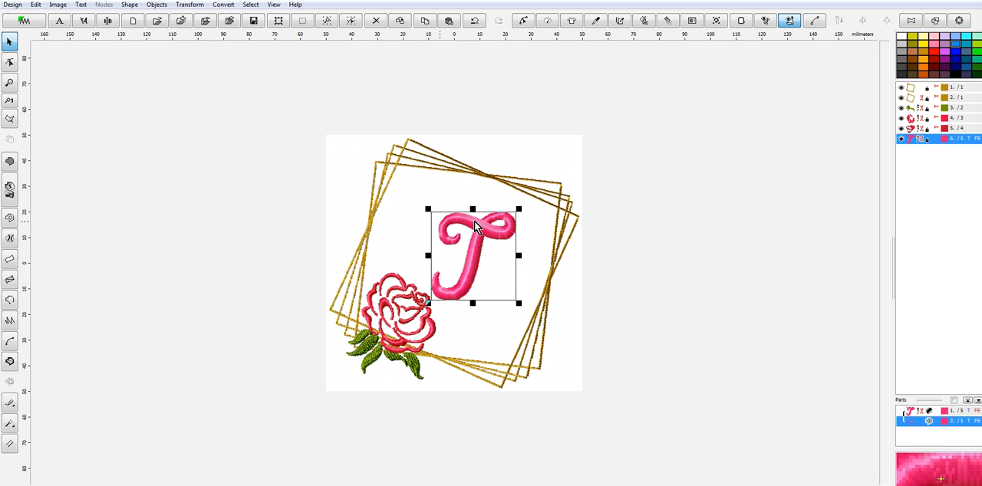
# Save the design as T in Embird Outline Format in the FloralFont folder
pyautogui.click(12, 5)
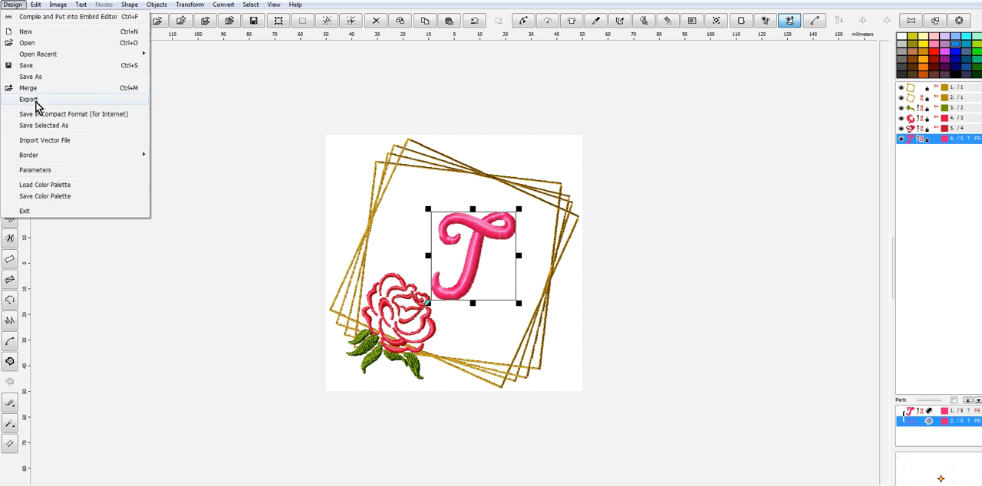
pyautogui.click(35, 77)
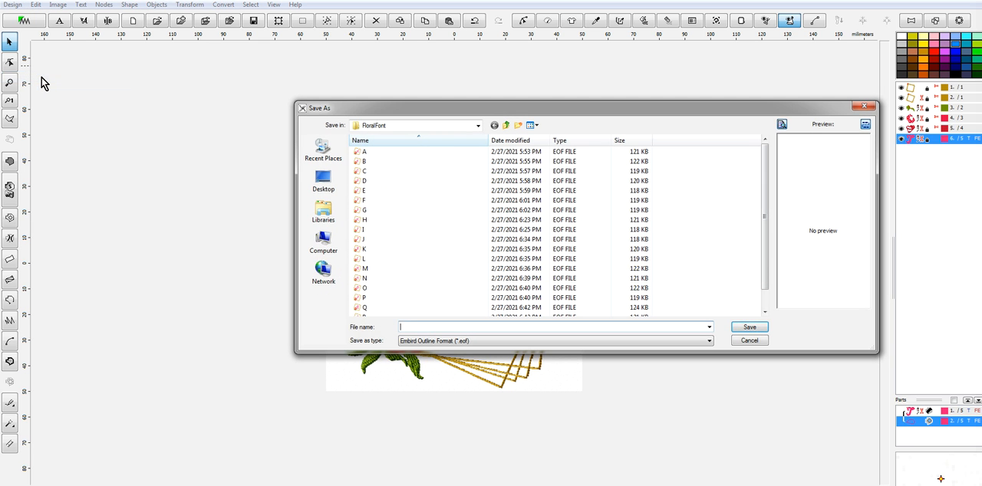
pyautogui.write('T')
pyautogui.click(746, 328)
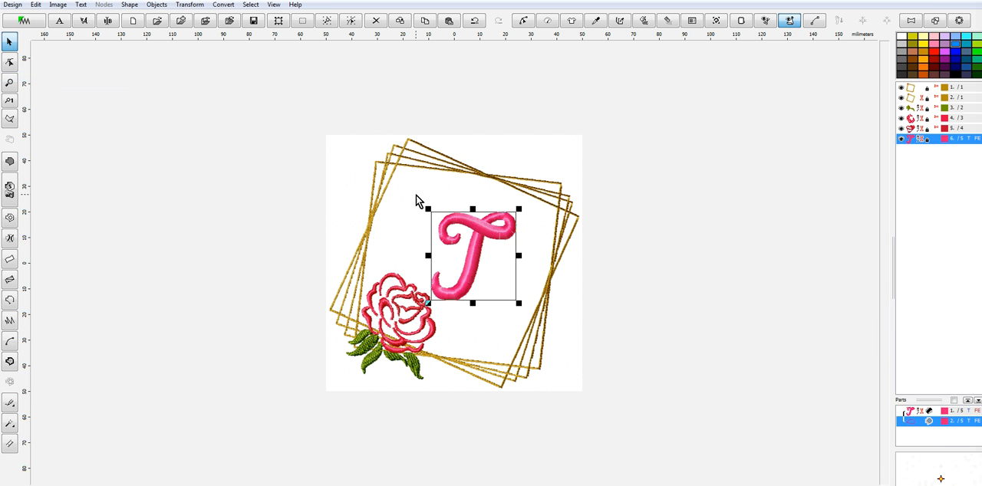
# Replace the letter T with U in the lettering object and finish the object
pyautogui.click(108, 20)
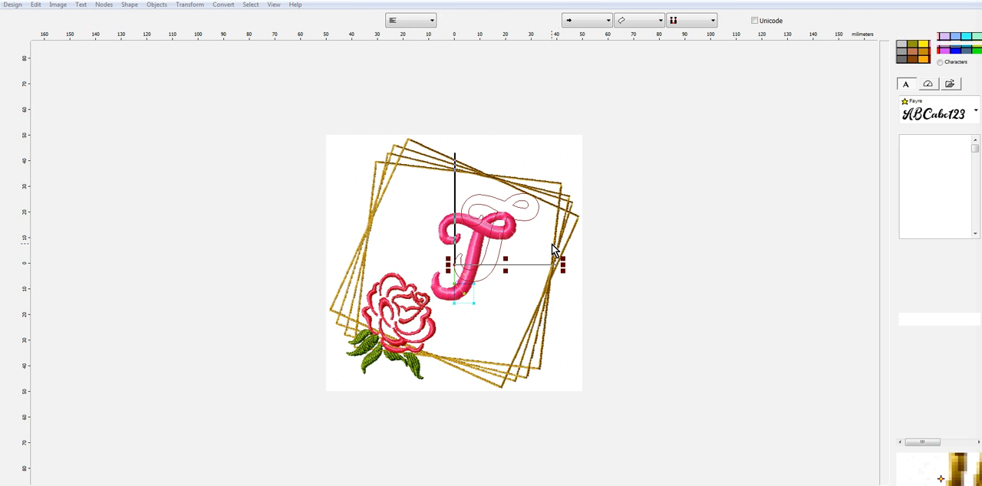
pyautogui.write('A')
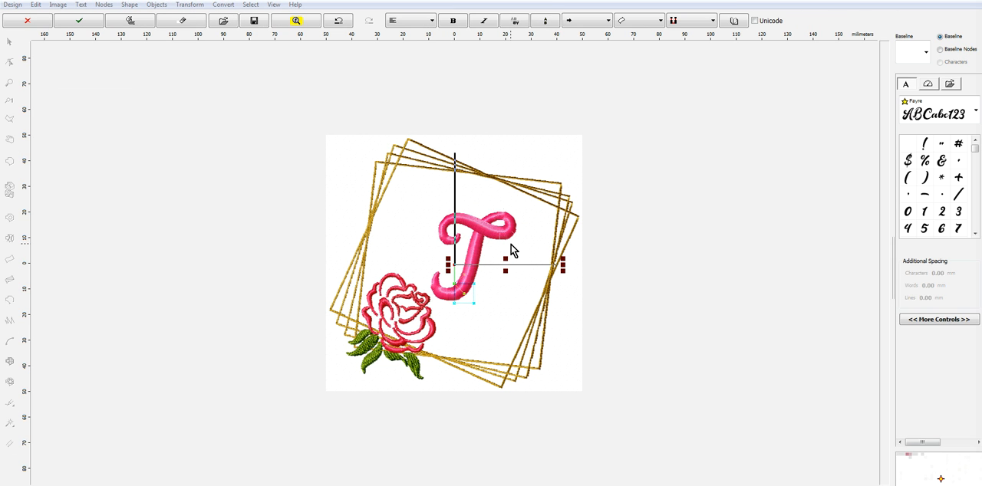
pyautogui.press('Home')
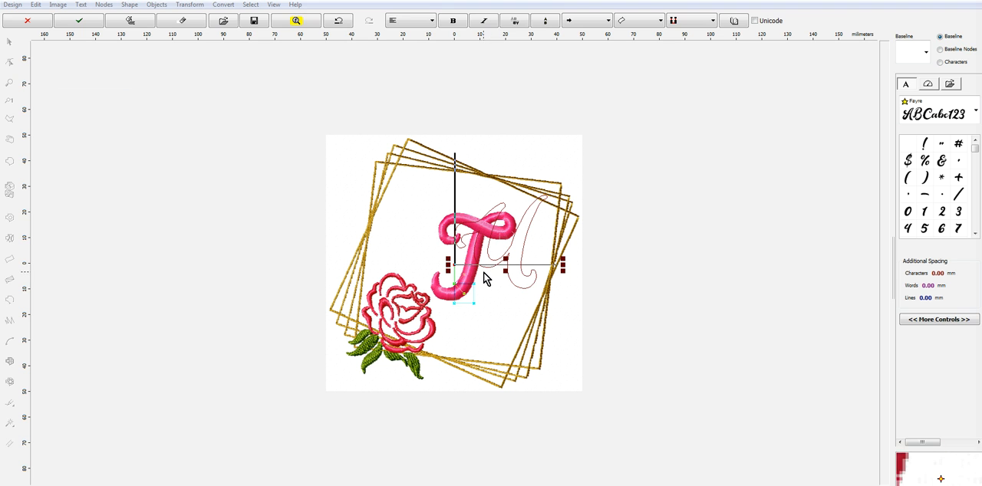
pyautogui.rightClick(523, 244)
pyautogui.click(558, 316)
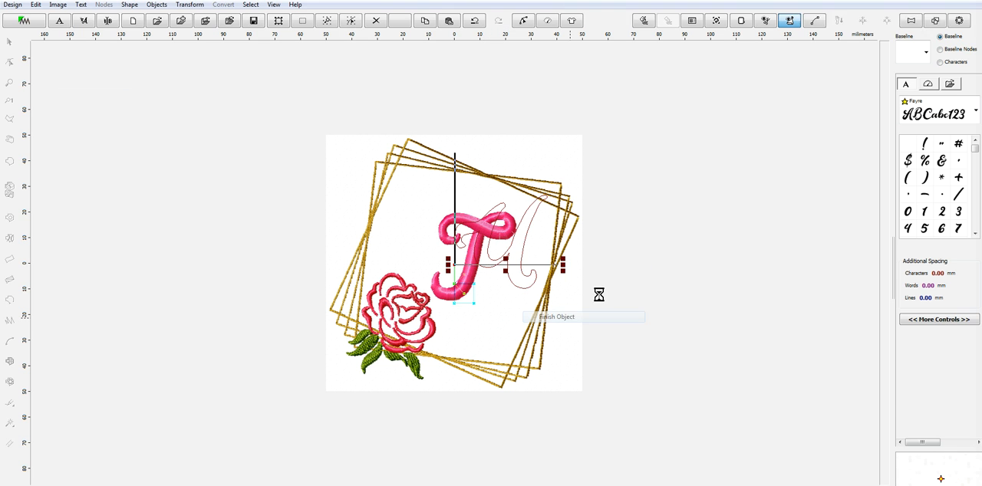
pyautogui.rightClick(517, 247)
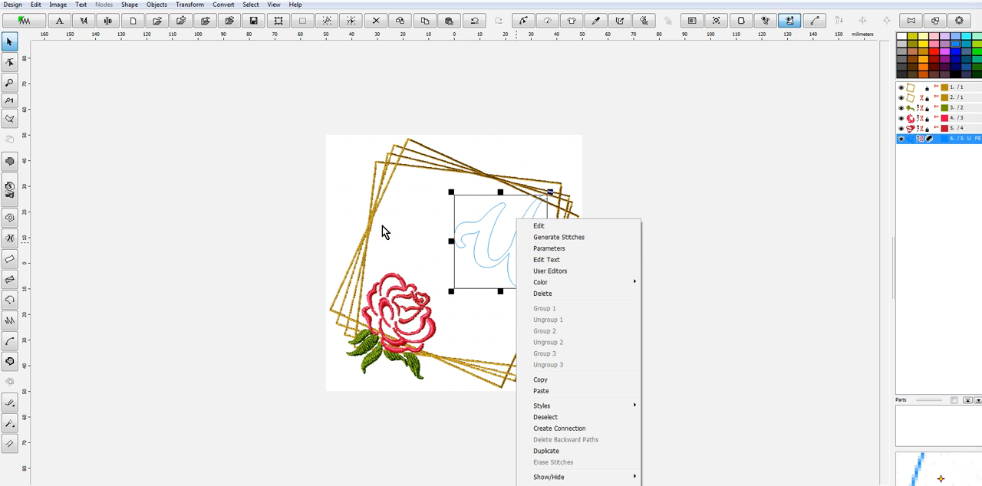
pyautogui.click(490, 256)
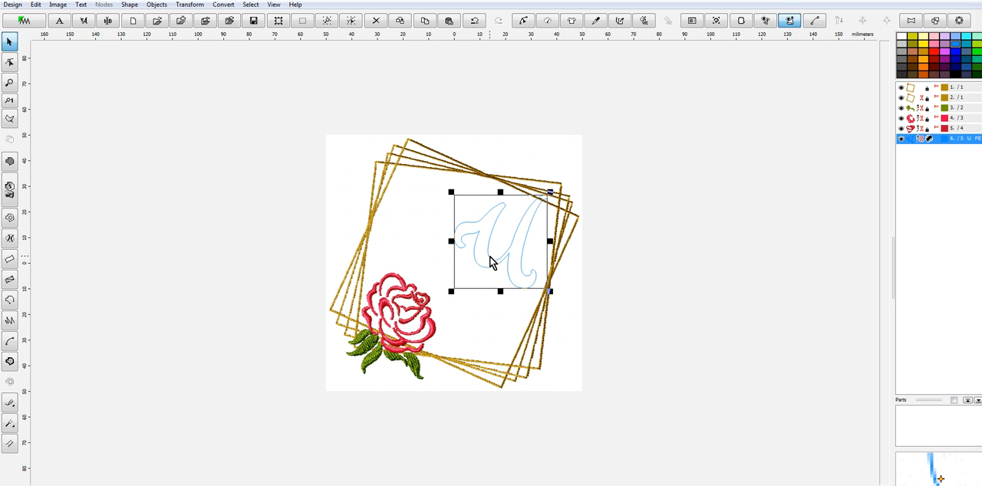
# Set the letter U's lettering height to 34.3 mm, keeping the aspect ratio
pyautogui.click(115, 22)
pyautogui.click(931, 321)
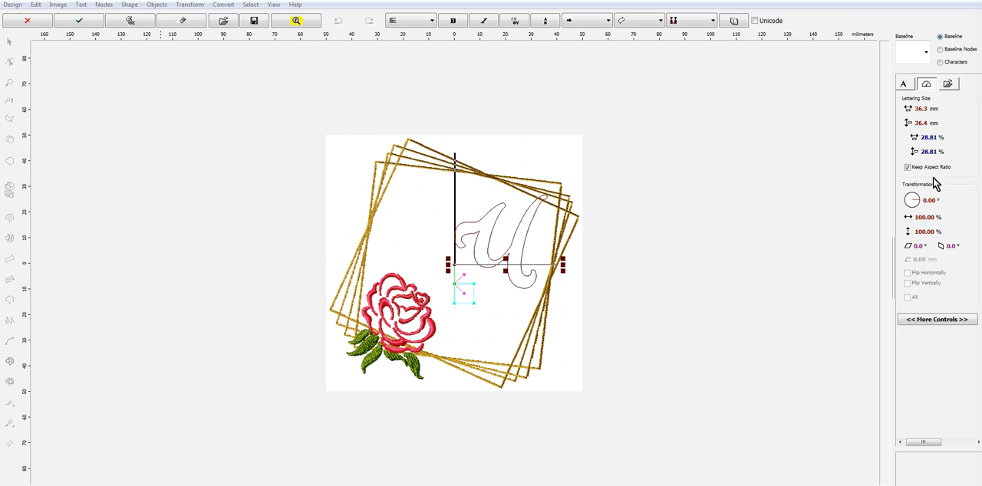
pyautogui.click(908, 124)
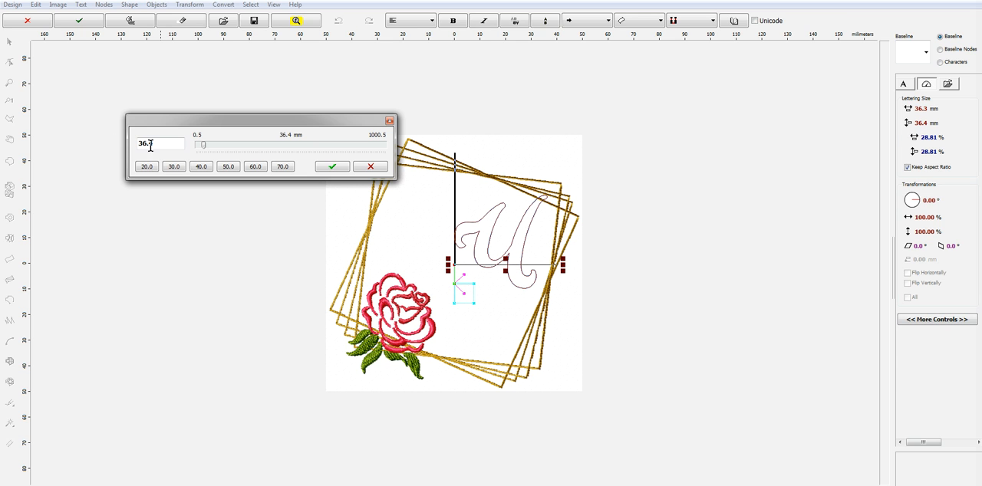
pyautogui.write('4.3')
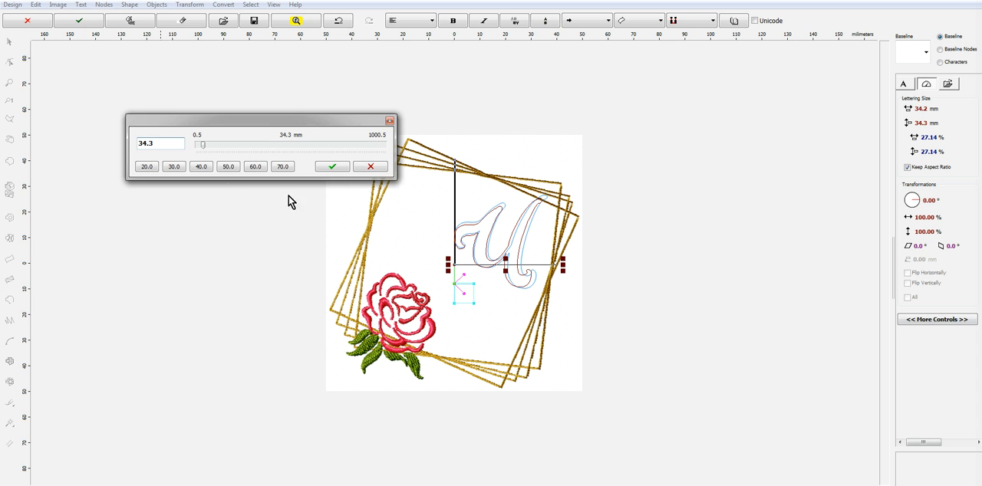
pyautogui.click(338, 166)
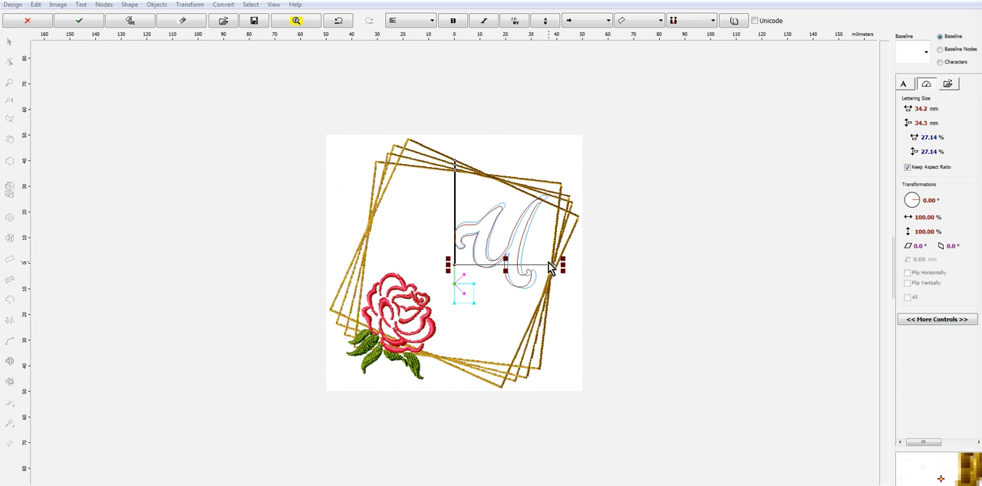
# Generate the letter U's stitches and move the letter down and left toward the middle of the frame
pyautogui.rightClick(520, 247)
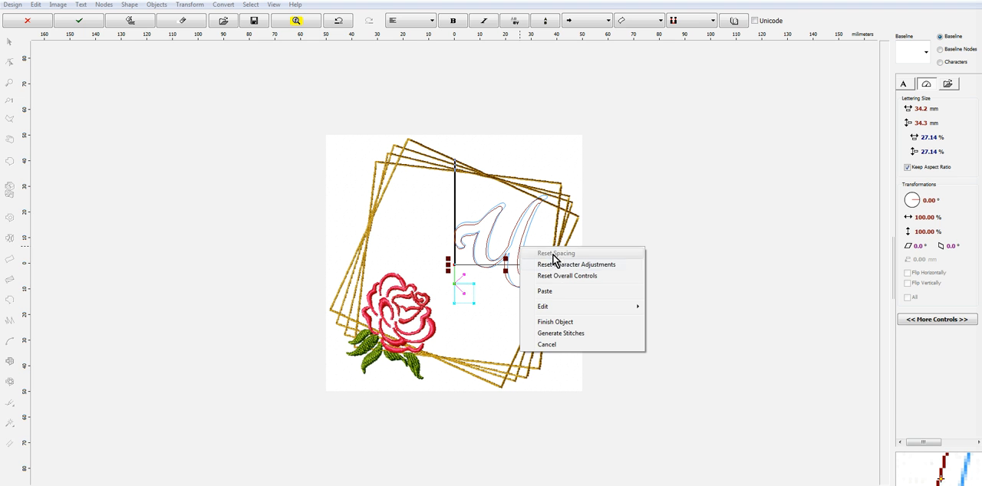
pyautogui.click(560, 333)
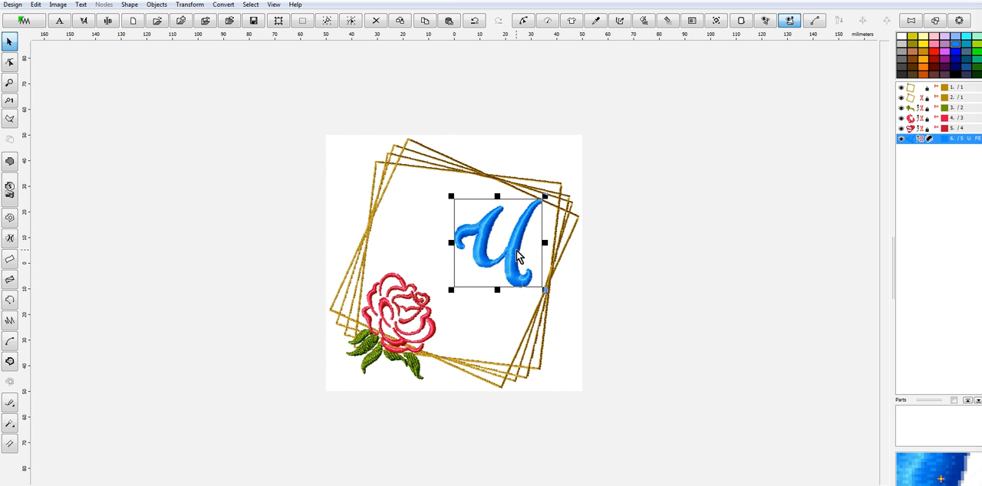
pyautogui.moveTo(517, 257); pyautogui.dragTo(479, 275)
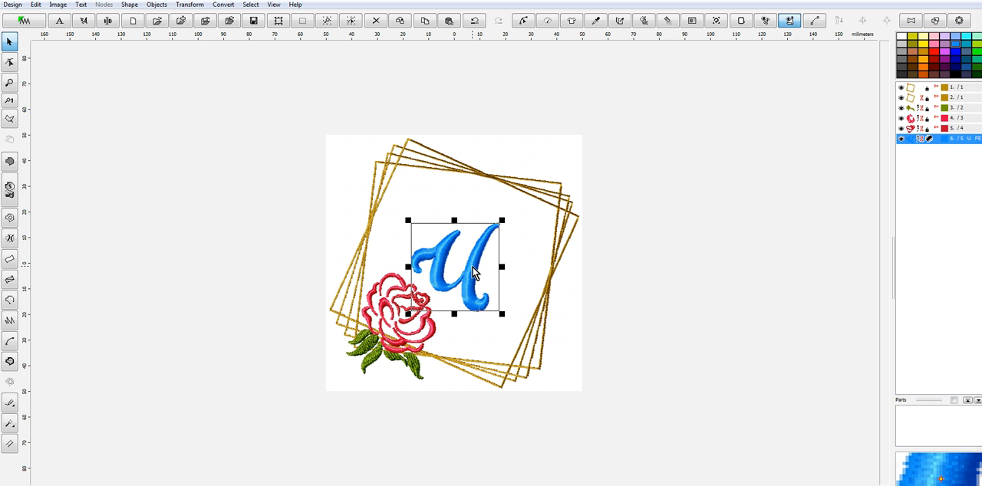
# Recolor the letter U with Cherry Blossom, number 2010, from the Marathon Polyester catalog
pyautogui.rightClick(472, 273)
pyautogui.moveTo(508, 282)
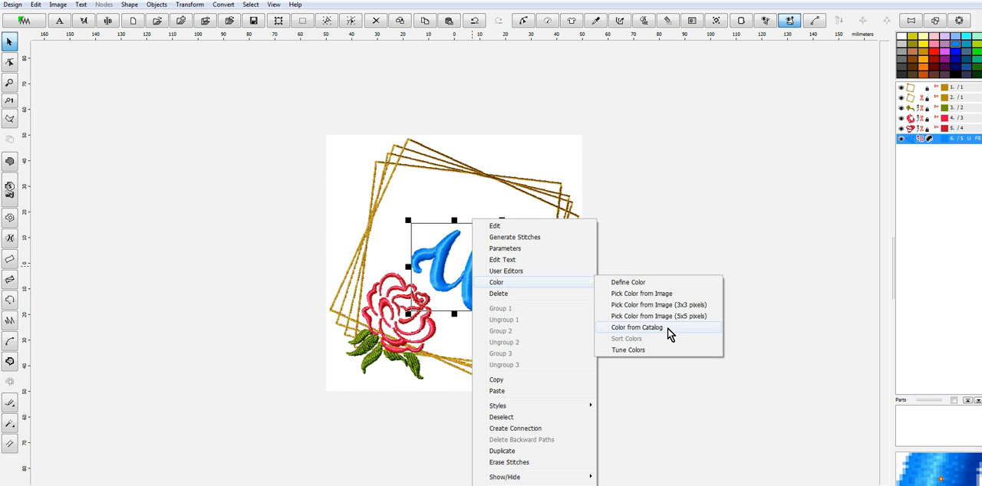
pyautogui.click(666, 328)
pyautogui.click(344, 139)
pyautogui.write('2010')
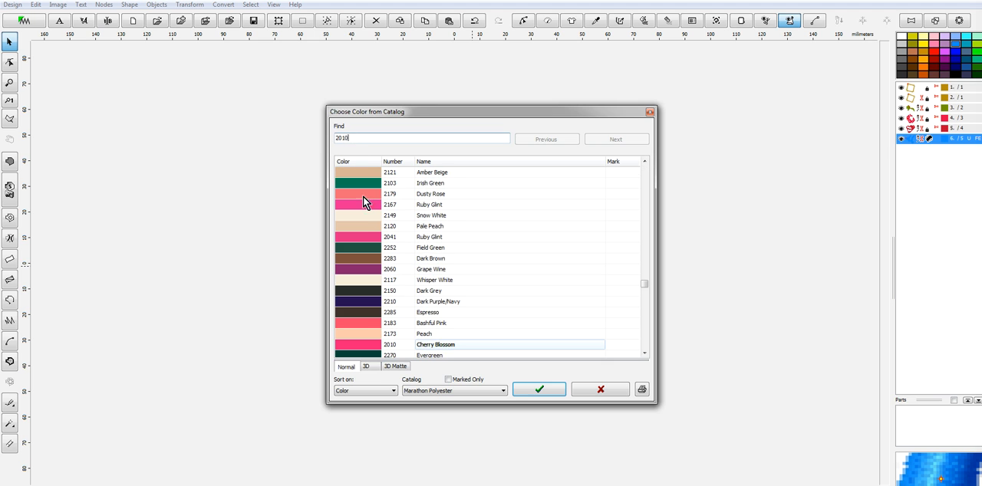
pyautogui.click(554, 389)
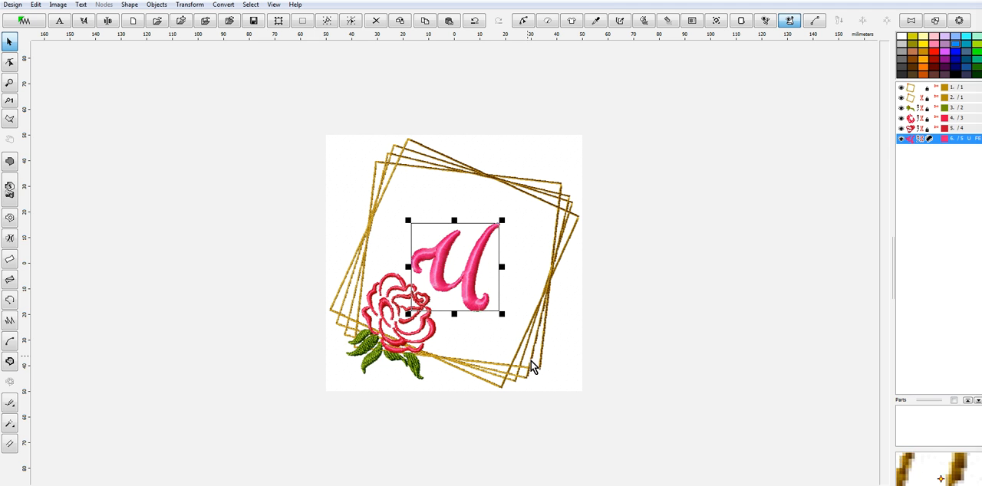
# Save the current design and save the letter U version as its own Embird Outline Format file in the FloralFont folder
pyautogui.click(11, 5)
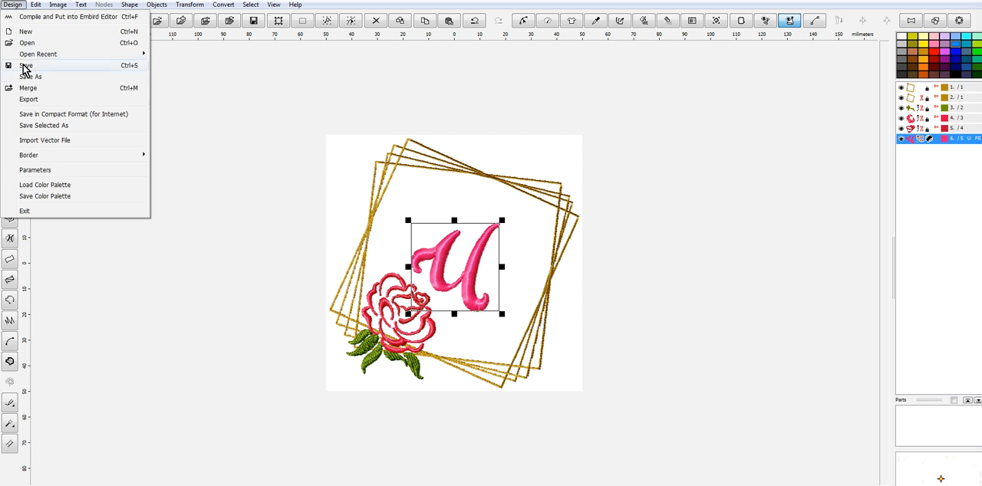
pyautogui.click(34, 66)
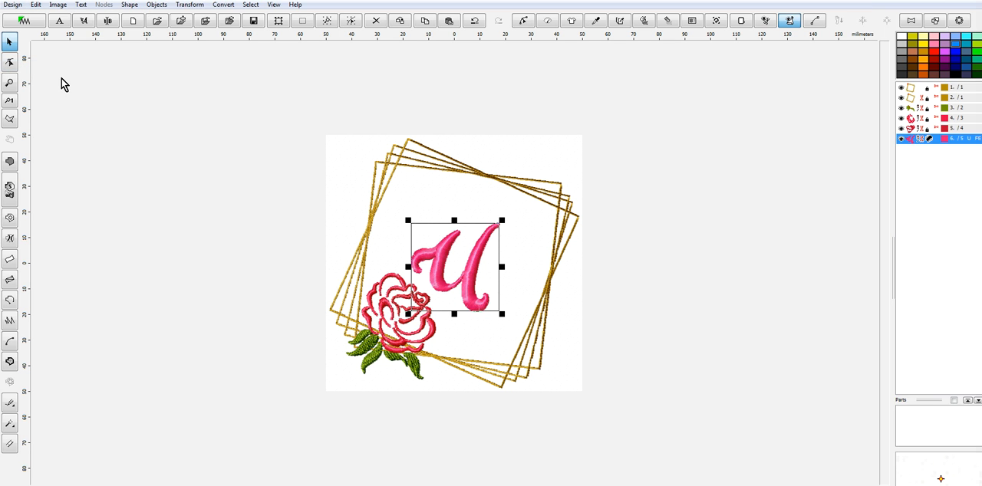
pyautogui.click(11, 6)
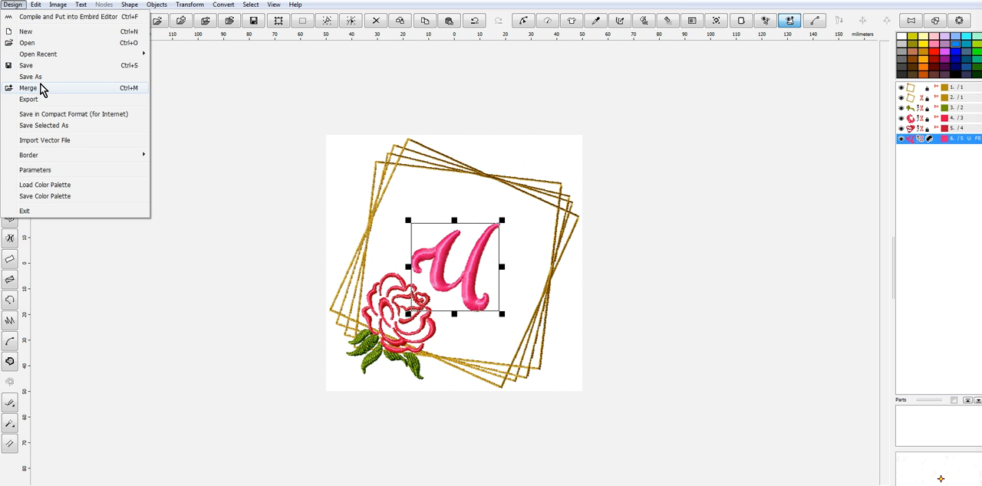
pyautogui.click(43, 78)
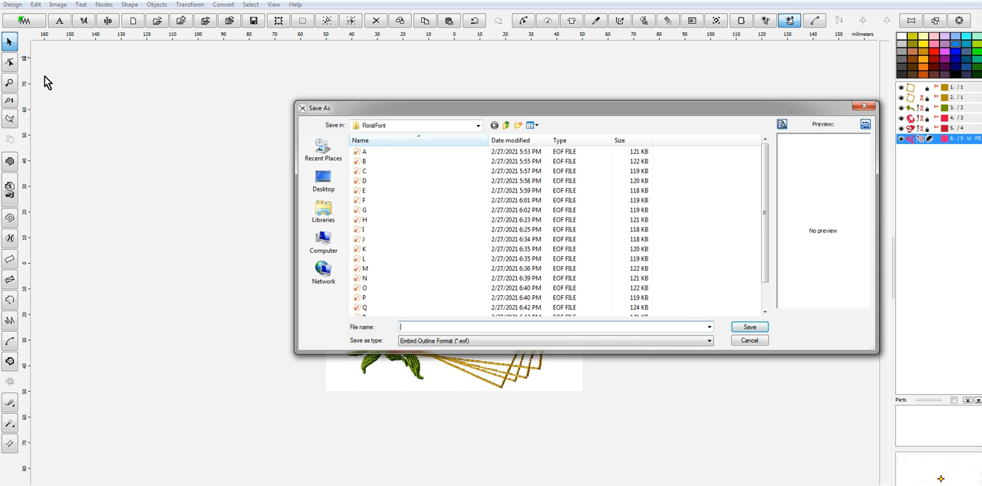
pyautogui.write('1')
pyautogui.press('BackSpace')
pyautogui.click(750, 330)
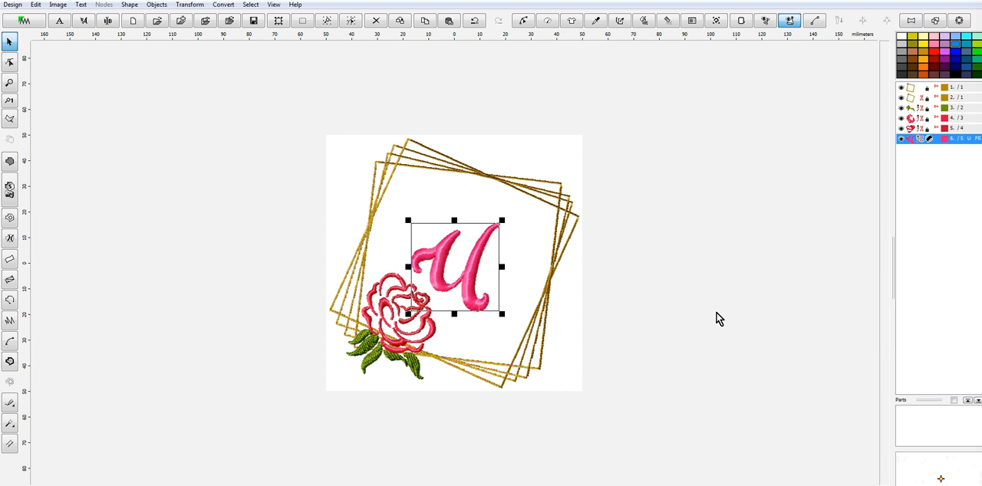
# Reopen the lettering object for editing and replace the letter U with T
pyautogui.click(107, 21)
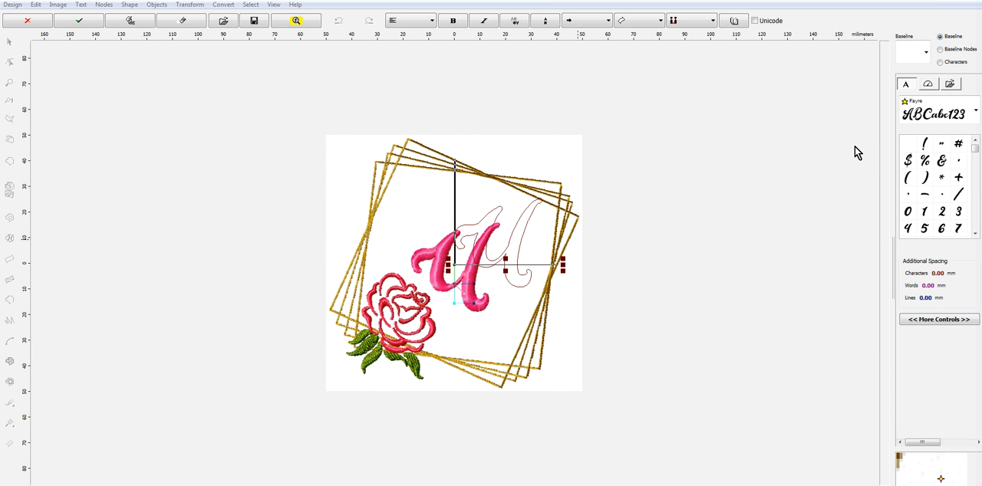
pyautogui.write('T')
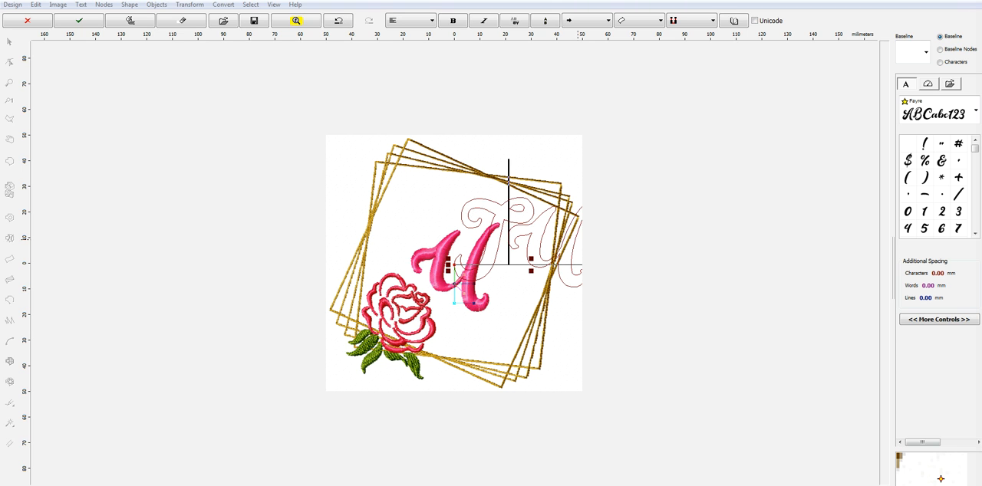
pyautogui.press('Delete')
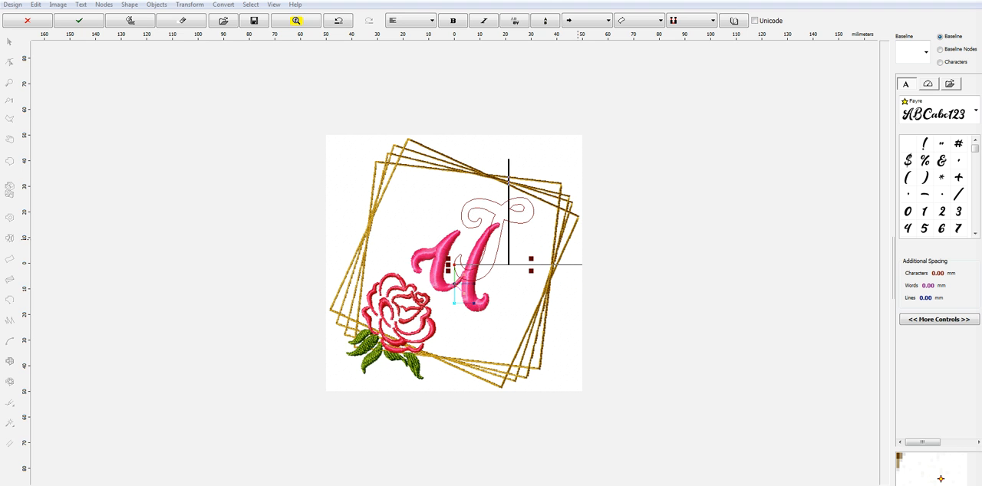
# Set the restored letter T's lettering height to 34.3 mm with the aspect ratio kept
pyautogui.click(925, 320)
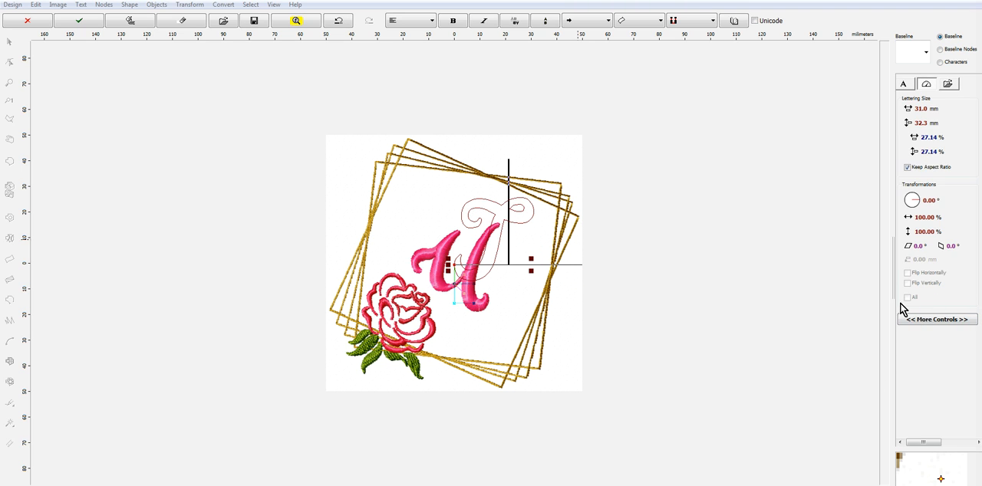
pyautogui.click(908, 123)
pyautogui.moveTo(52, 41); pyautogui.dragTo(30, 41)
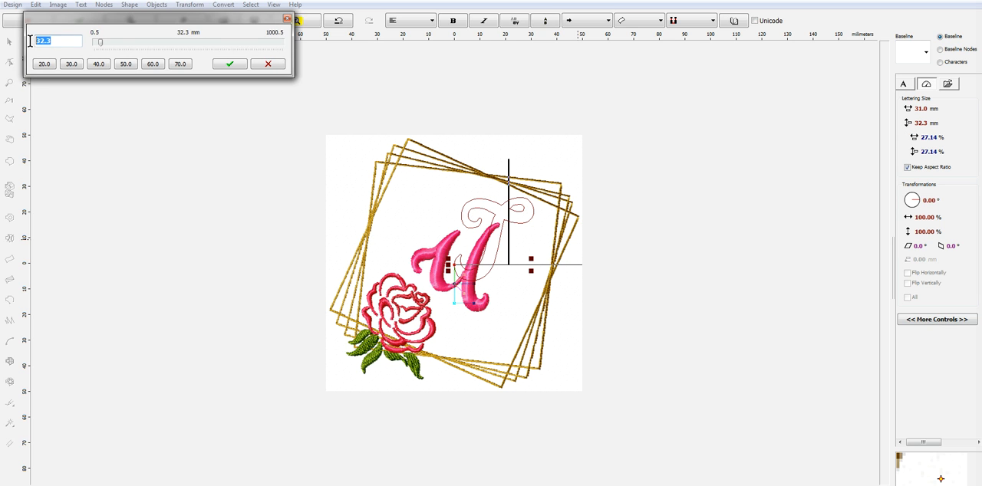
pyautogui.write('34.3')
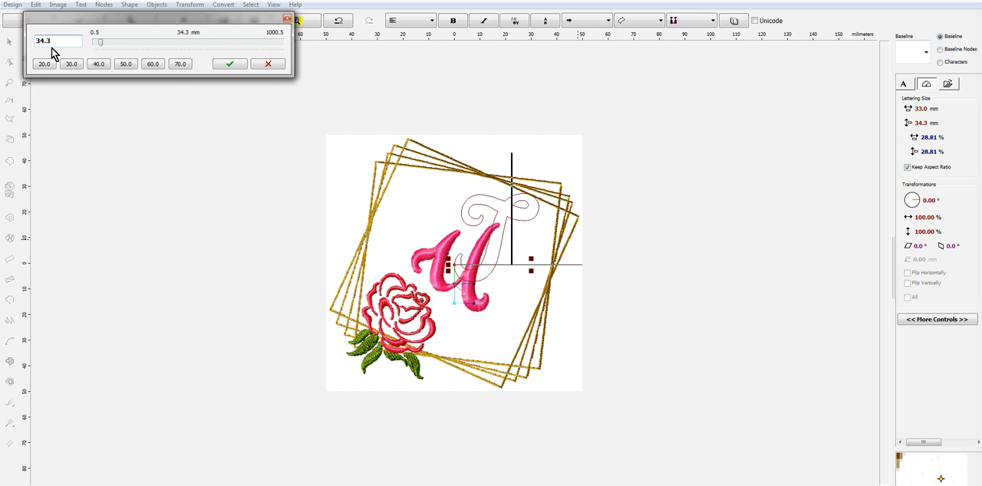
pyautogui.click(243, 68)
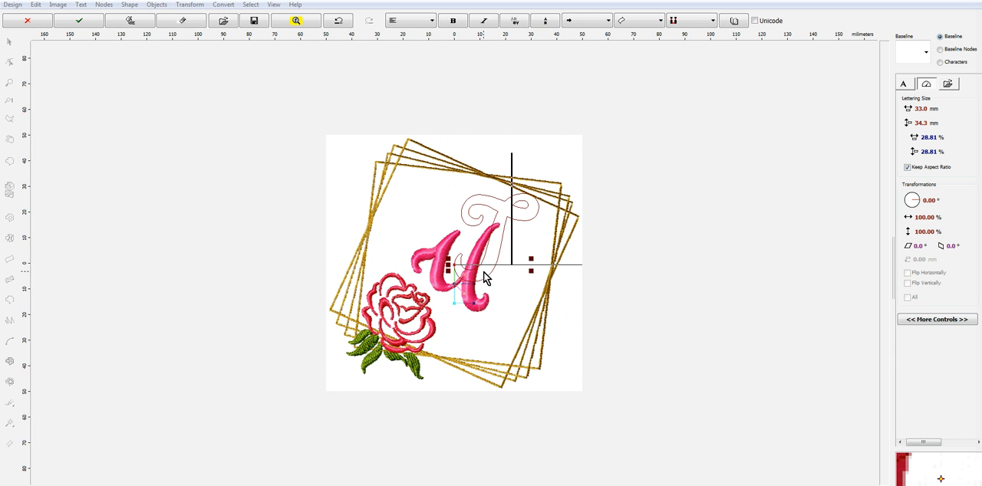
# Generate the letter T's stitches and move the letter left and slightly down toward the middle of the frame
pyautogui.rightClick(484, 274)
pyautogui.click(513, 349)
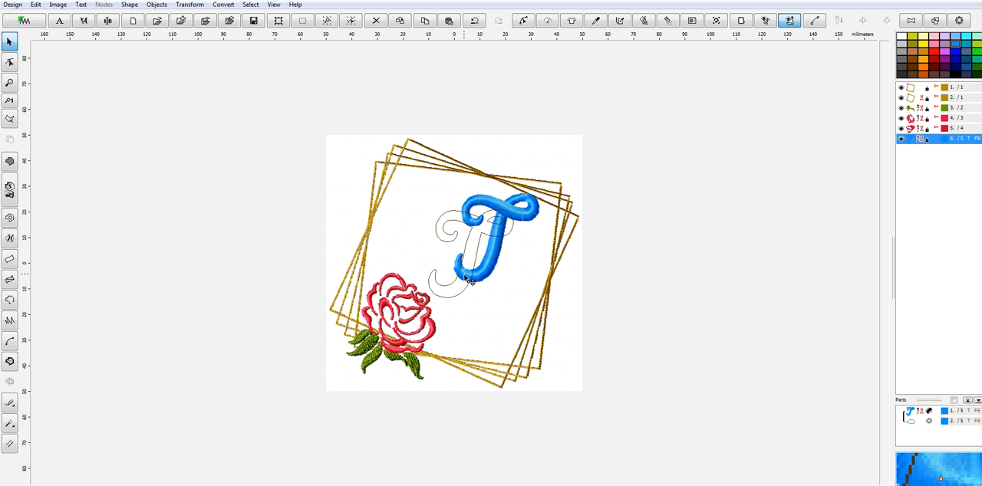
pyautogui.click(464, 275)
# Recolor the letter T with Cherry Blossom, number 2010, from the Marathon Polyester catalog
pyautogui.rightClick(464, 275)
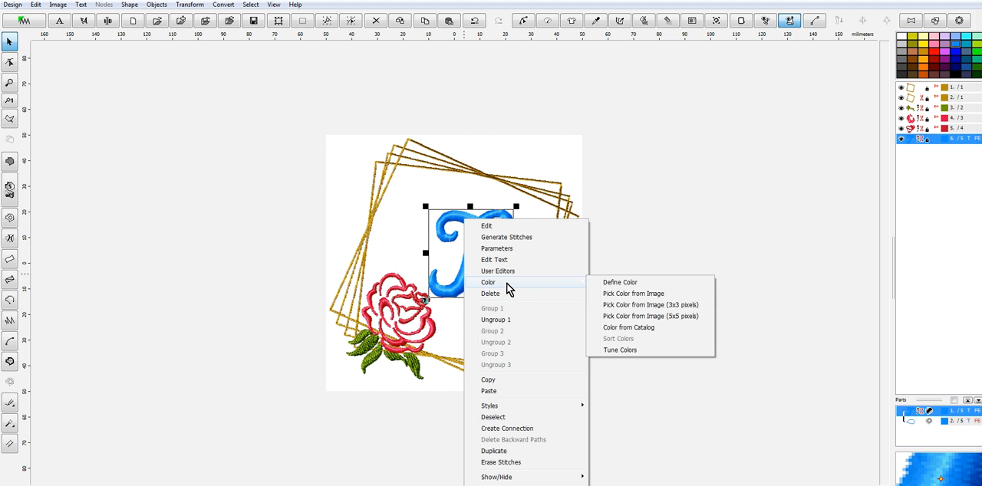
pyautogui.moveTo(517, 284)
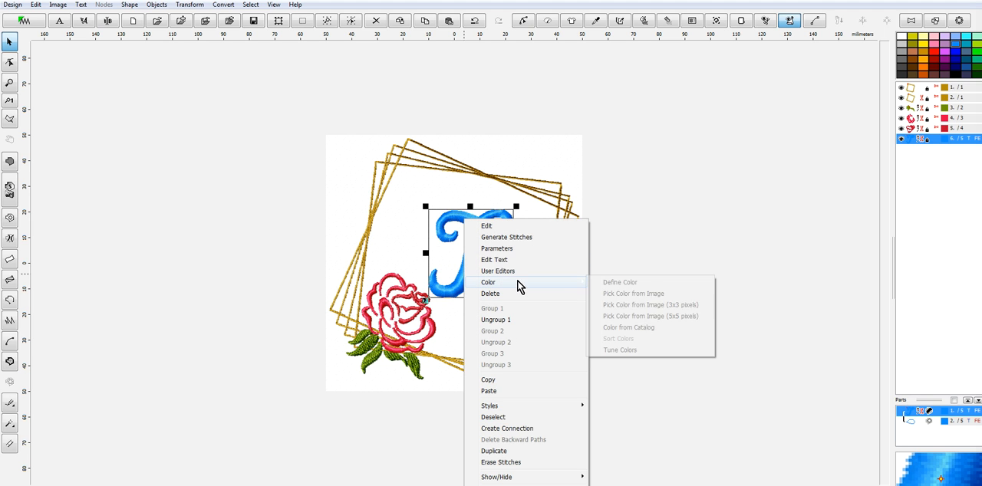
pyautogui.click(654, 332)
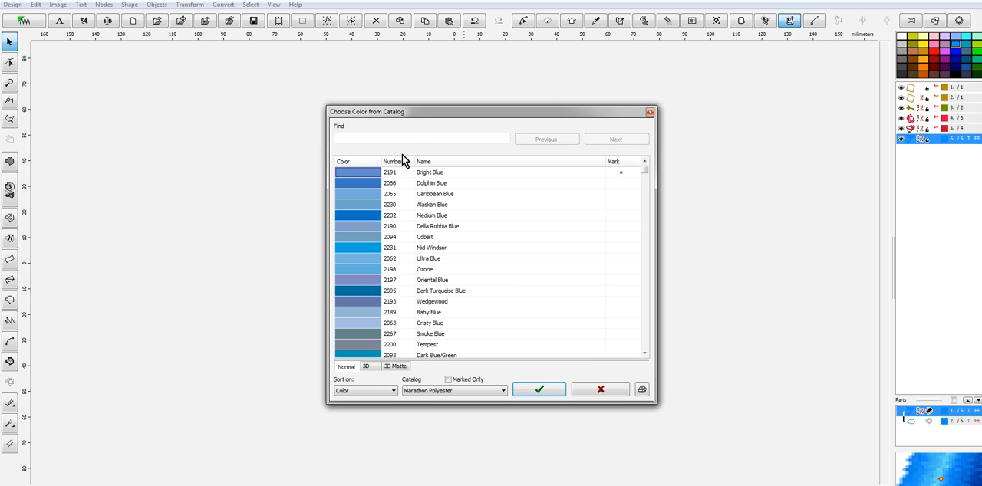
pyautogui.click(401, 138)
pyautogui.write('2010')
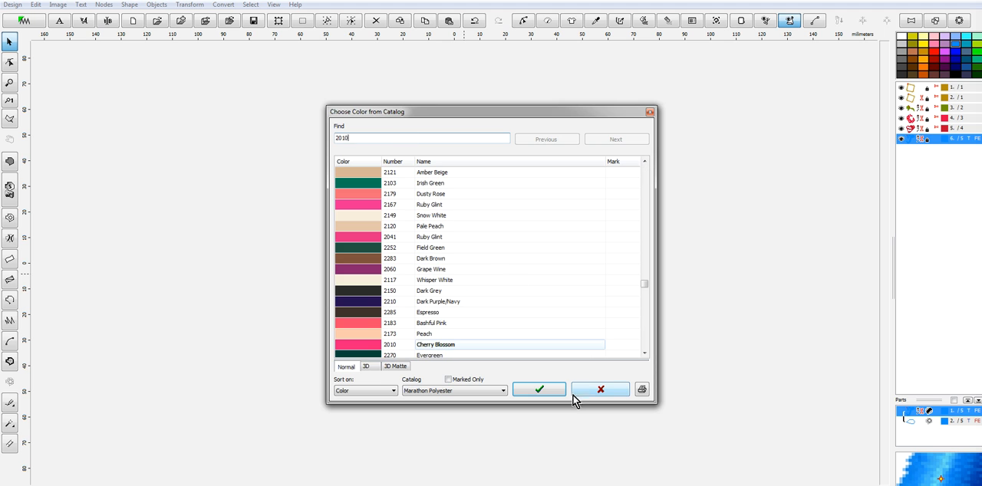
pyautogui.click(354, 345)
pyautogui.click(538, 390)
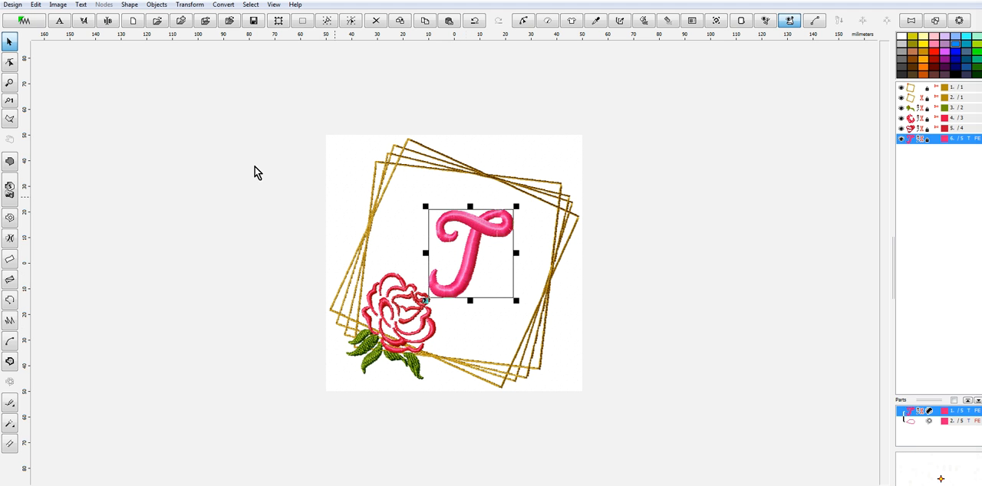
# Save the design as T in Embird Outline Format in the FloralFont folder, replacing the existing T file
pyautogui.click(12, 4)
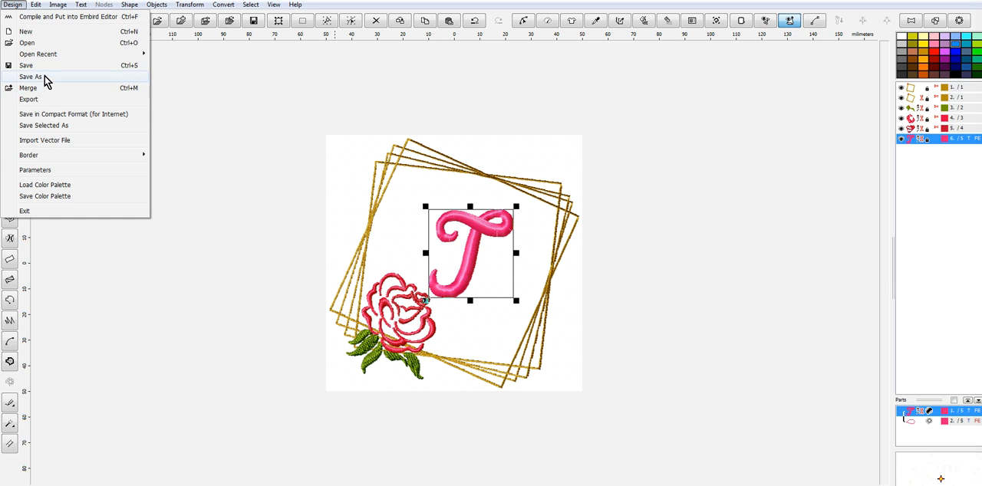
pyautogui.click(31, 77)
pyautogui.write('T')
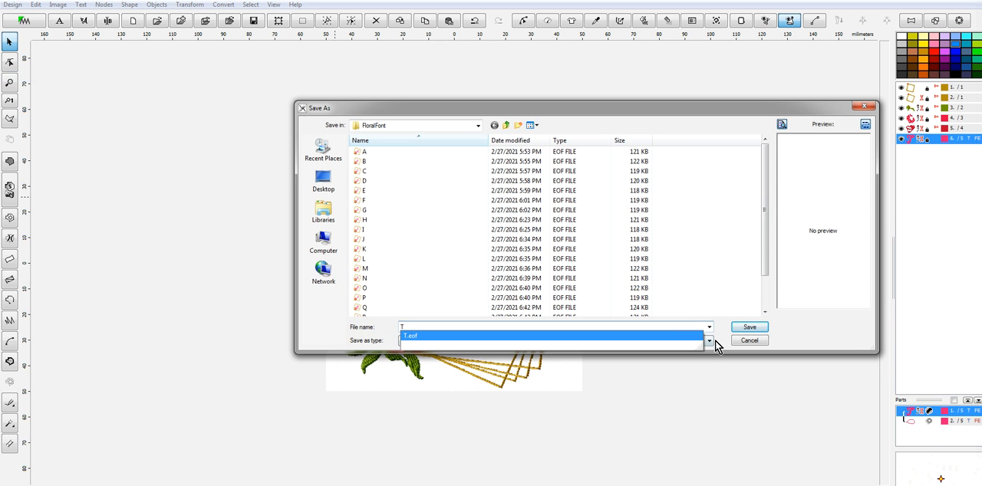
pyautogui.click(748, 327)
pyautogui.click(522, 263)
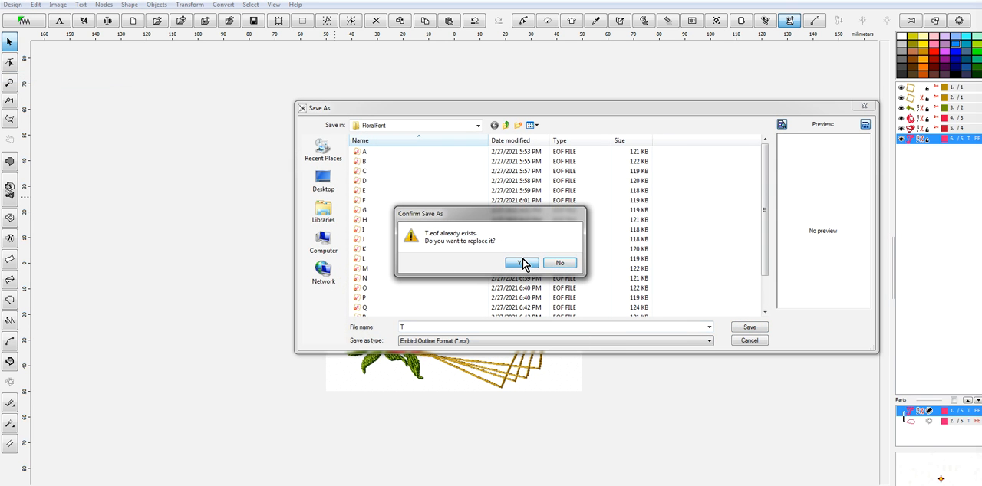